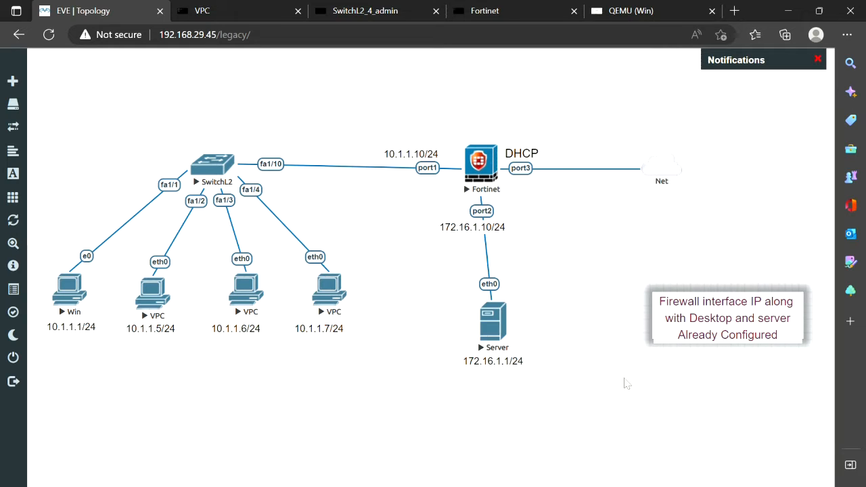
- Log back in to the FortiGate web GUI, postpone setup with Later, and return to the EVE topology
left_click(629, 13)
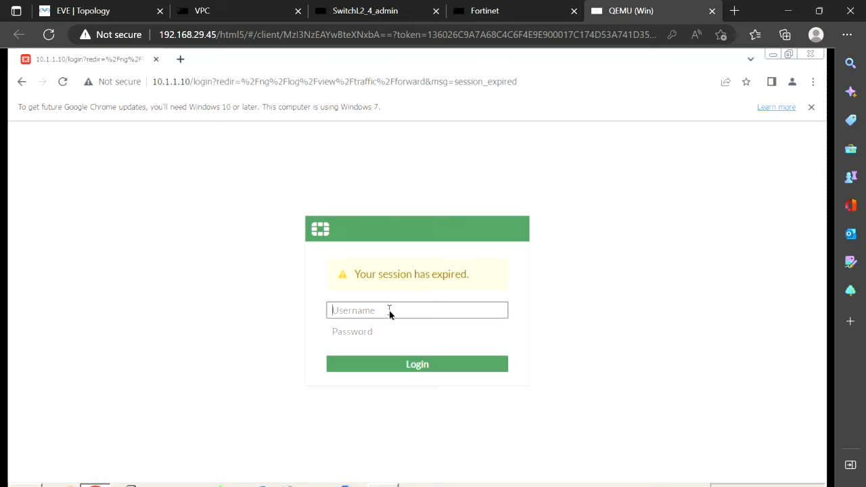
type("admin")
key("Tab")
type("a")
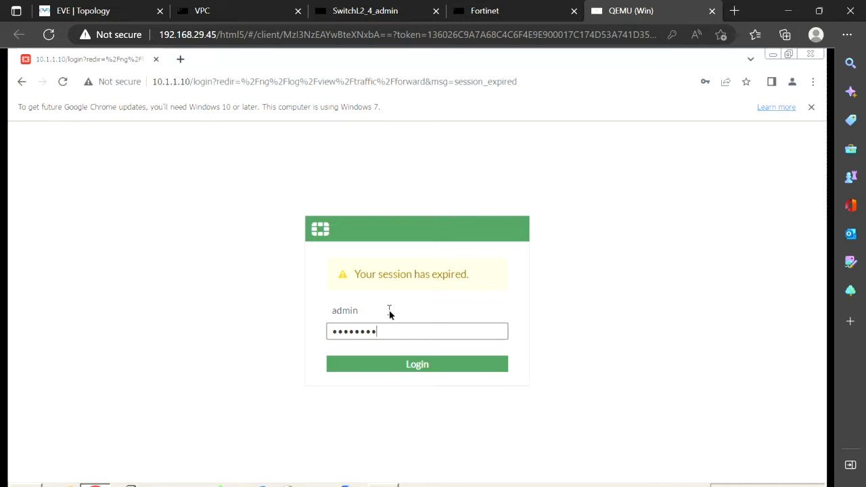
key("Return")
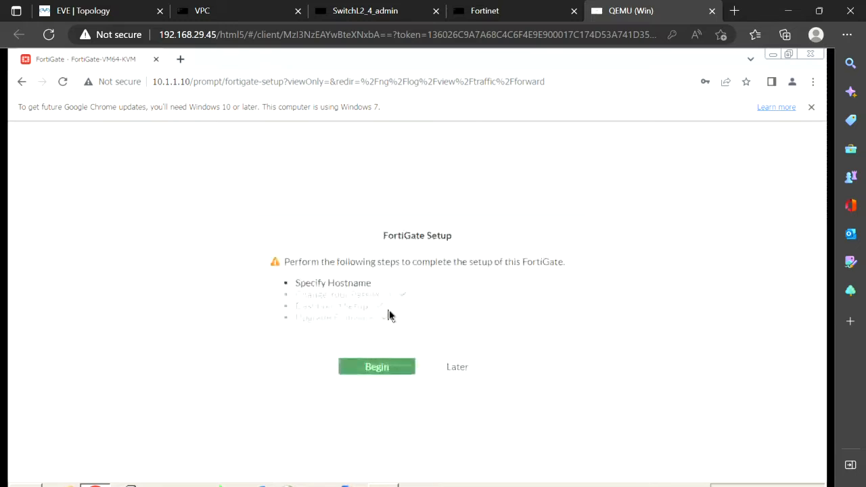
left_click(453, 371)
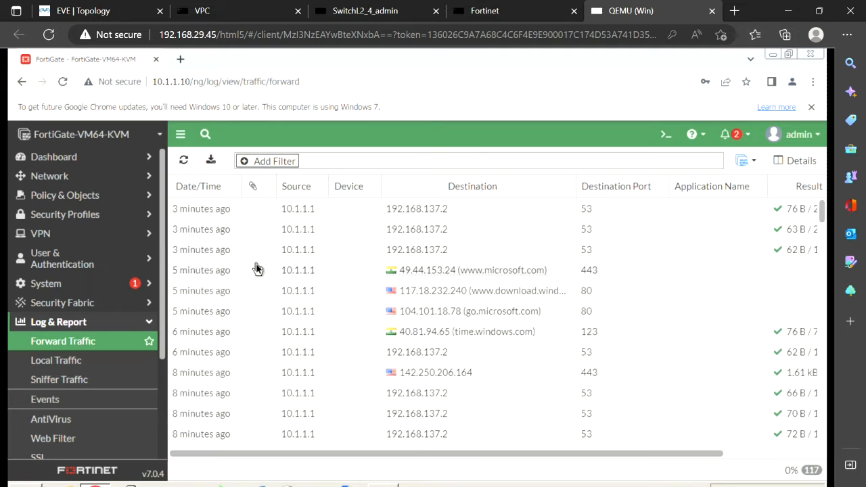
left_click(117, 10)
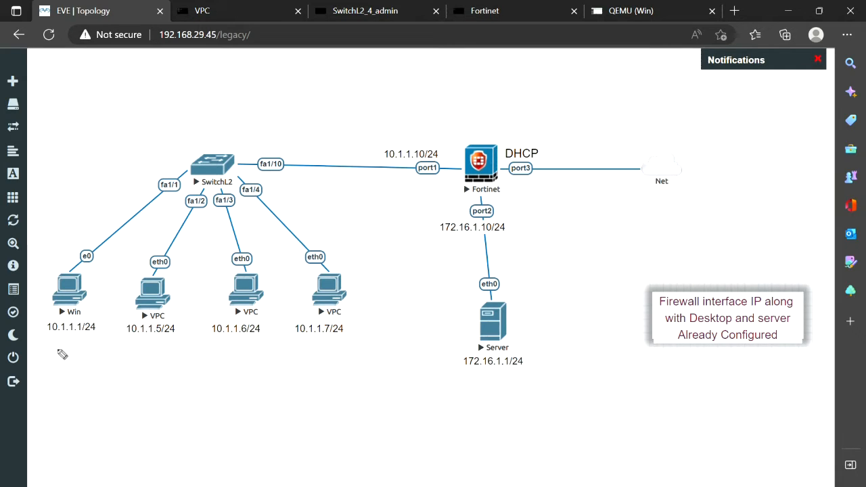
left_click_drag(57, 351, 75, 342)
left_click_drag(142, 349, 159, 343)
left_click_drag(239, 349, 322, 335)
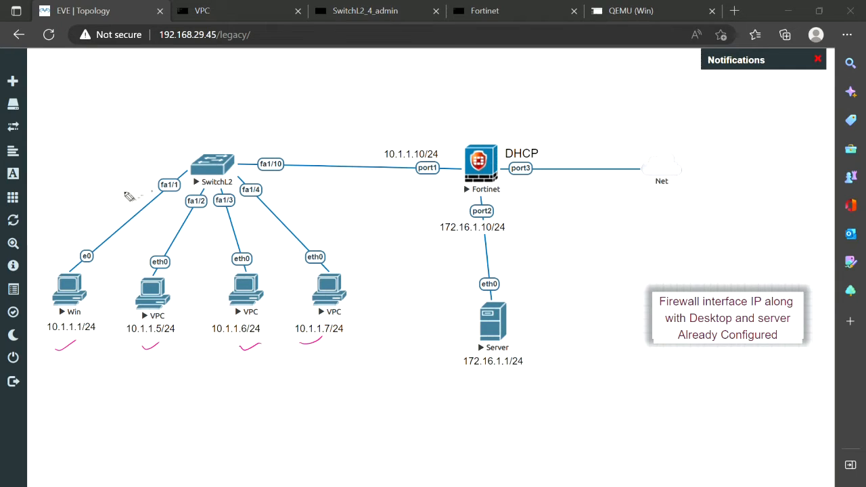
mouse_move(105, 205)
left_mouse_down()
mouse_move(243, 122)
mouse_move(487, 117)
mouse_move(621, 135)
mouse_move(607, 139)
left_mouse_up()
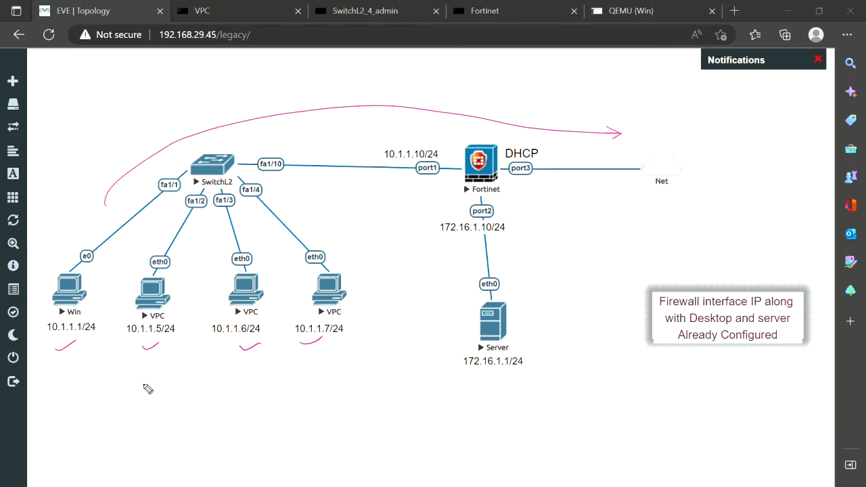
key("e")
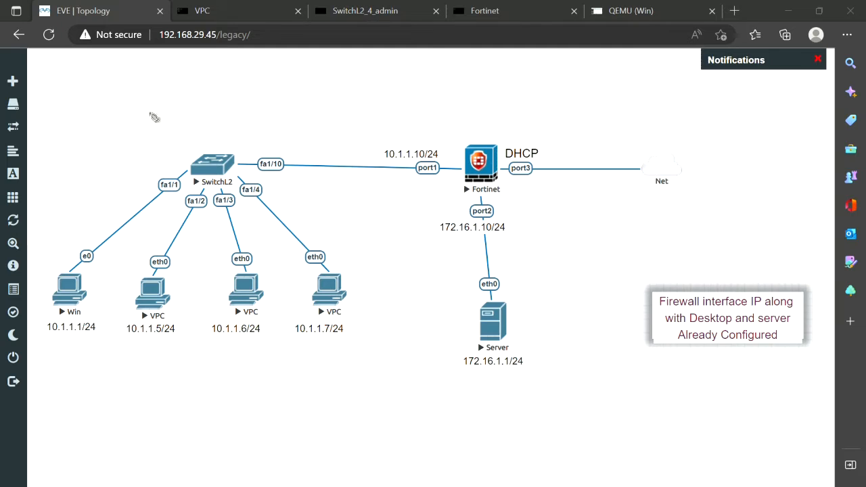
mouse_move(71, 250)
left_mouse_down()
mouse_move(52, 336)
mouse_move(101, 278)
mouse_move(57, 248)
left_mouse_up()
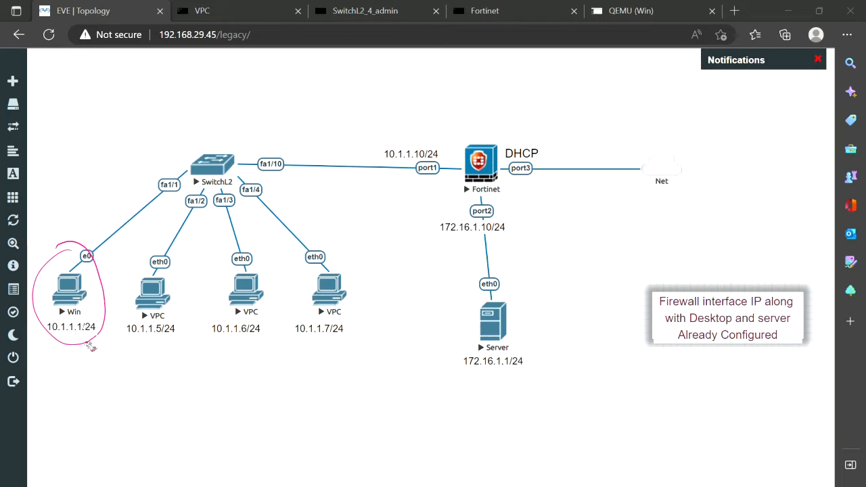
mouse_move(125, 343)
left_mouse_down()
mouse_move(352, 356)
mouse_move(376, 337)
left_mouse_up()
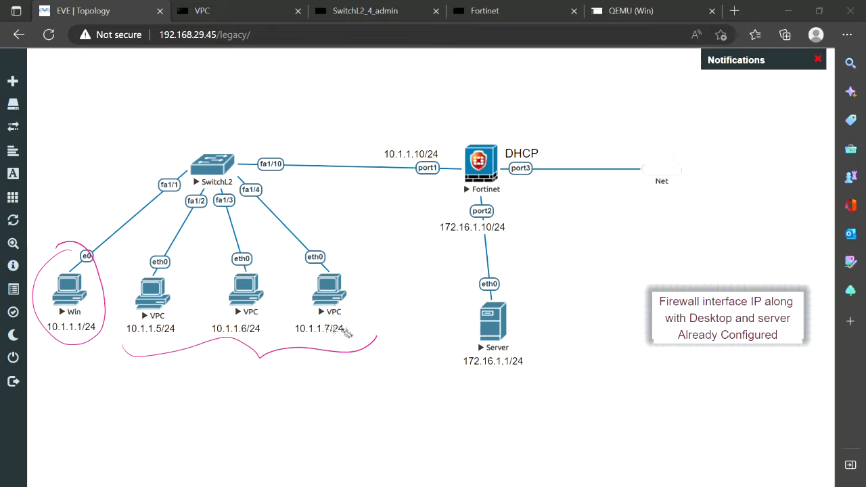
mouse_move(275, 121)
left_mouse_down()
mouse_move(271, 135)
mouse_move(285, 123)
mouse_move(303, 134)
mouse_move(341, 111)
left_mouse_up()
left_click(293, 129)
left_click(312, 129)
left_click(329, 125)
left_click_drag(277, 146, 371, 132)
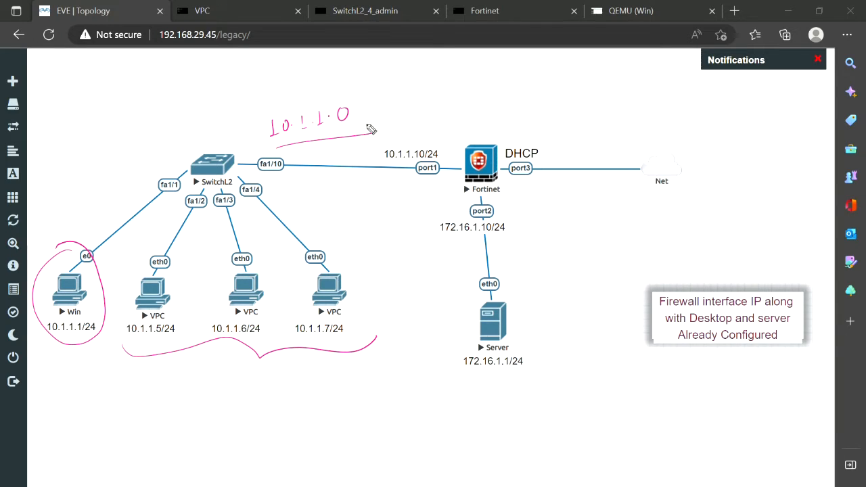
key("e")
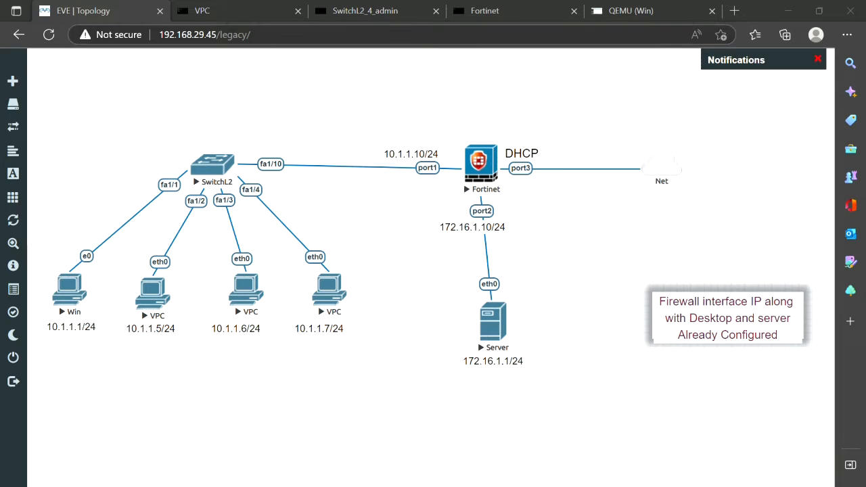
left_click(487, 147)
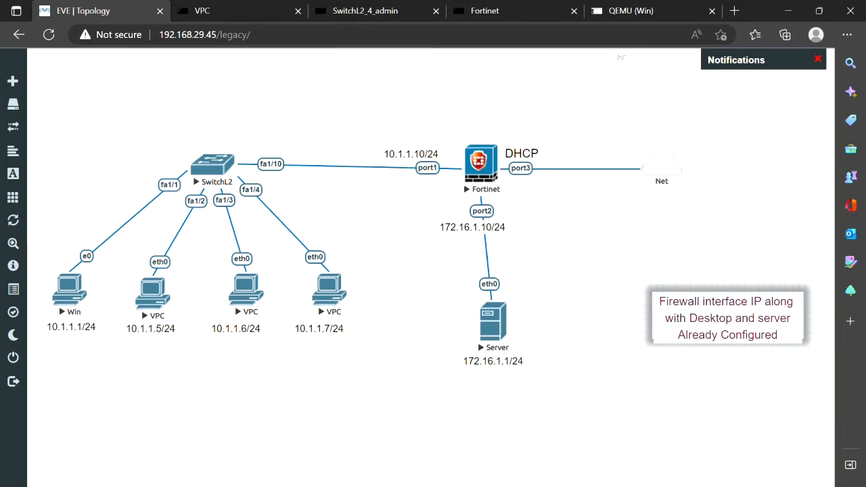
- Open Policy & Objects > Firewall Policy in the FortiGate web GUI
left_click(630, 12)
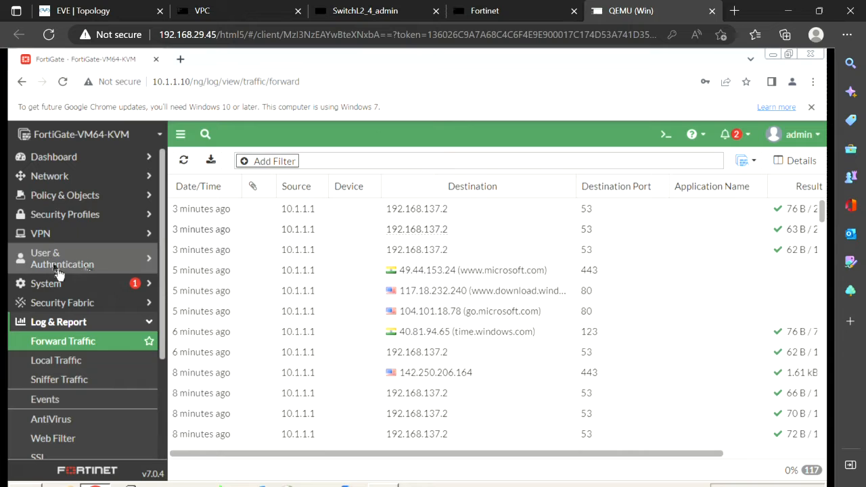
left_click(86, 195)
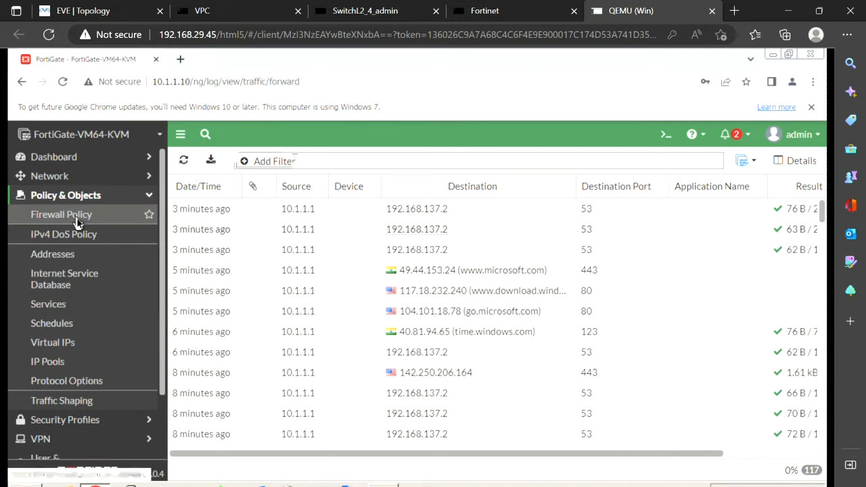
left_click(77, 222)
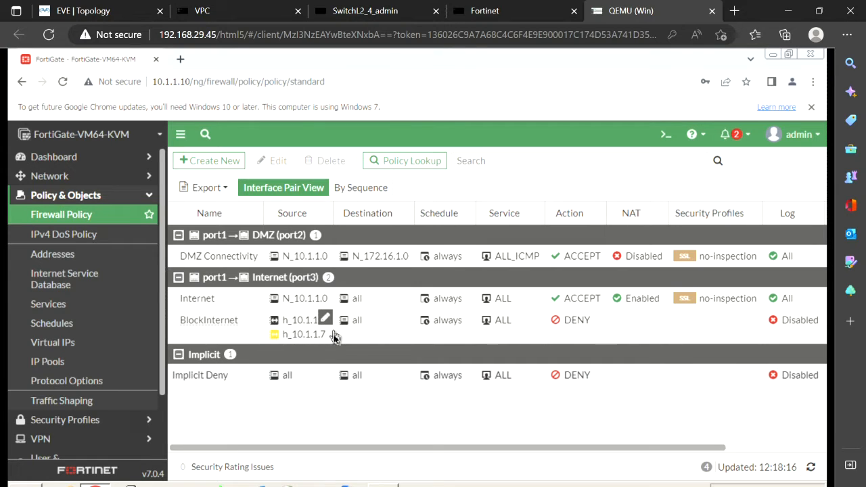
- Check the topology, then bring the Windows cmd.exe window in front of the firewall policy list
left_click(111, 8)
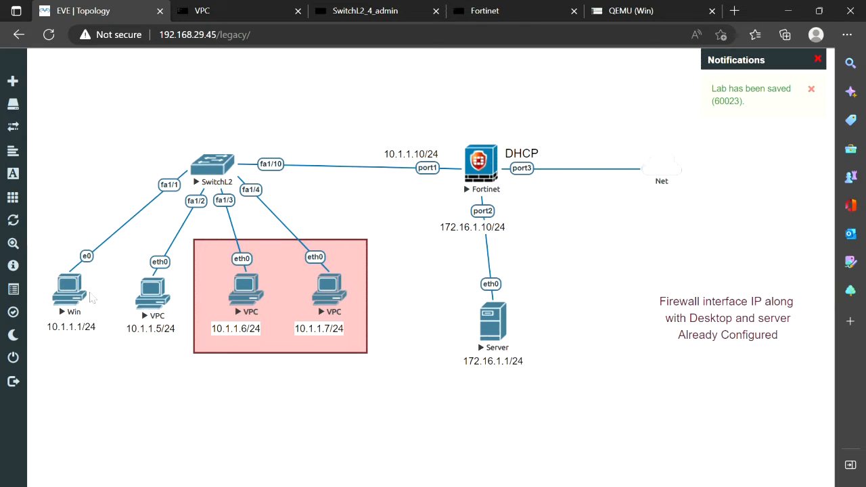
left_click(617, 11)
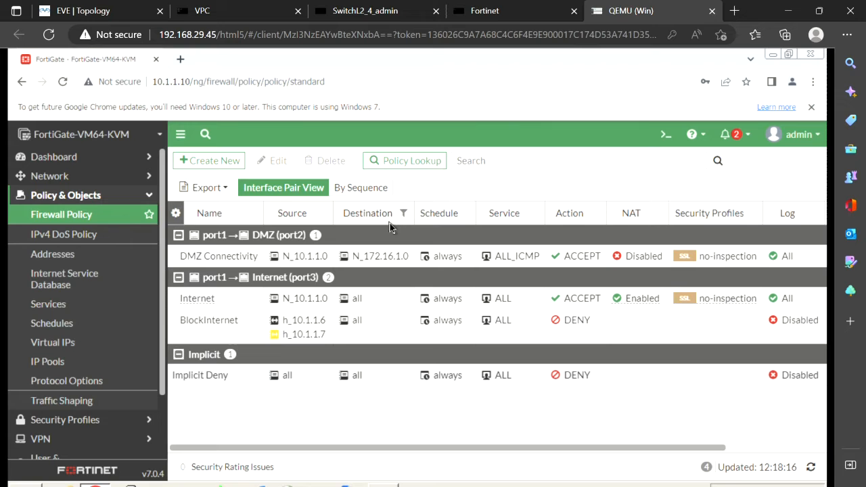
left_click(212, 373)
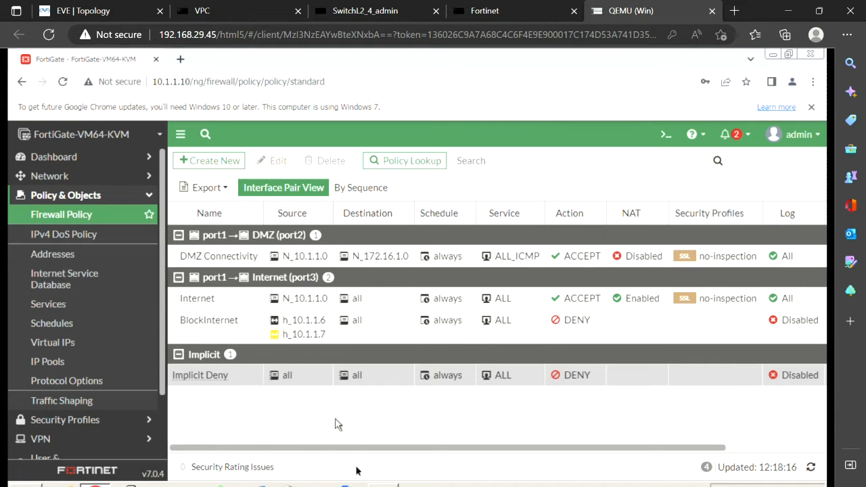
left_click(383, 485)
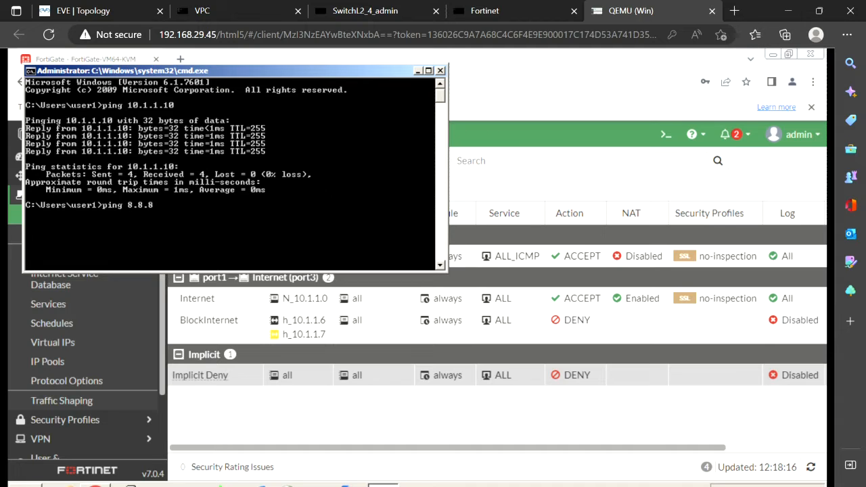
- Ping 8.8.8.8 from the Windows host (4 of 4 replies) and minimize the Command Prompt
type("ping 8.8.8.8")
key("Return")
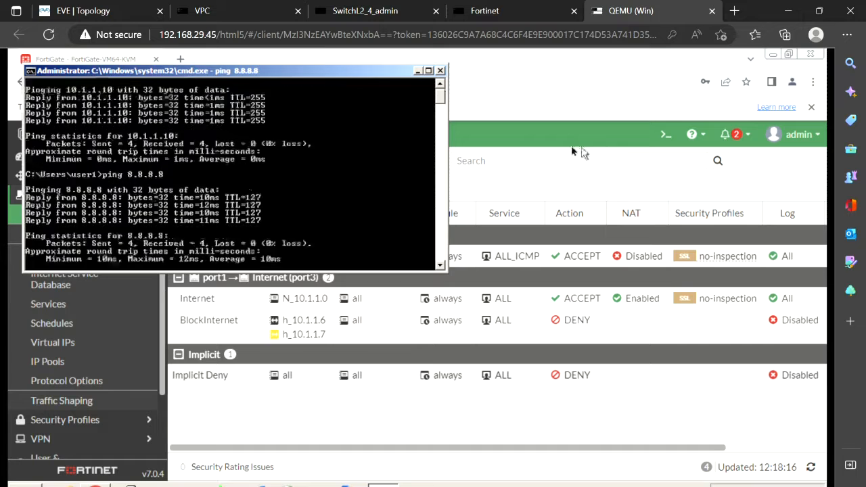
left_click(555, 192)
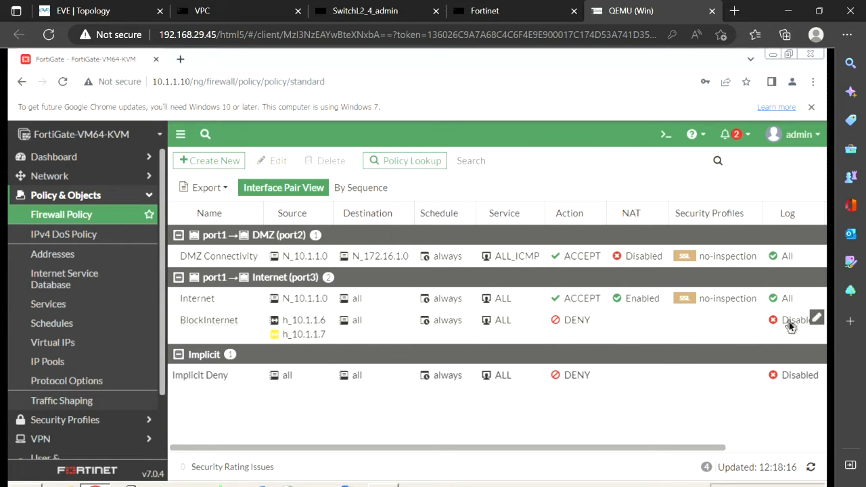
- Enable Log Violation Traffic on the BlockInternet deny policy and save it
double_click(179, 327)
scroll(377, 329, "down", 1)
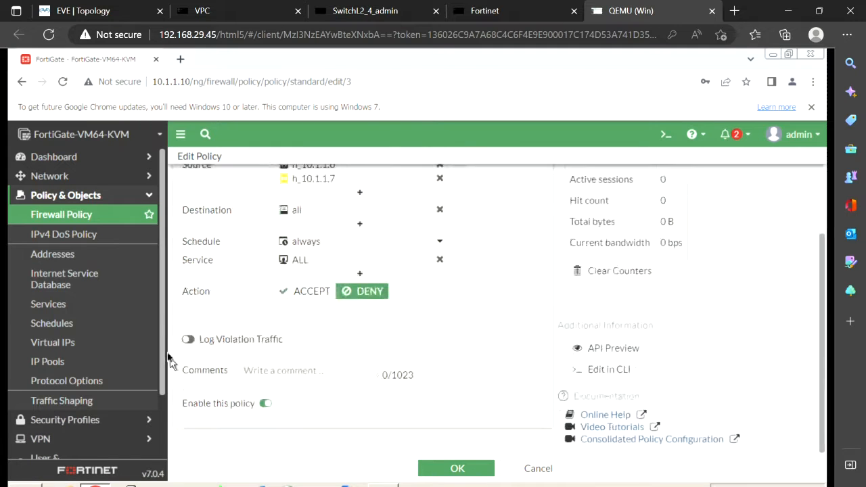
left_click(191, 341)
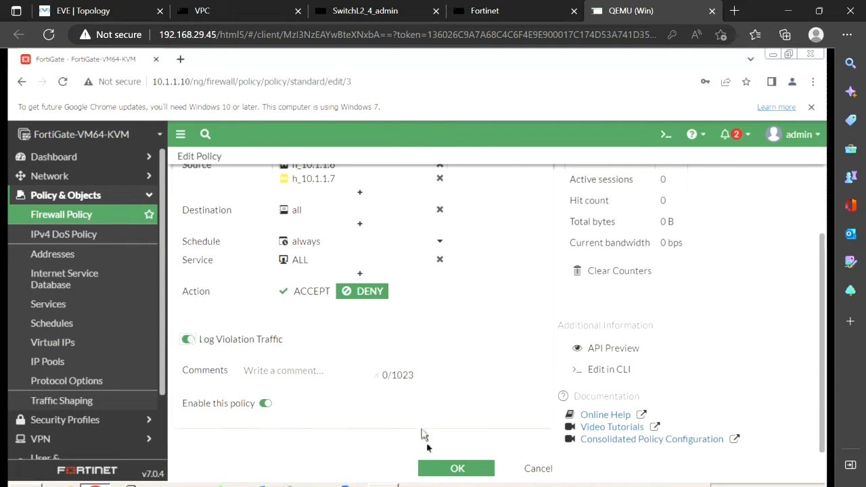
left_click(458, 470)
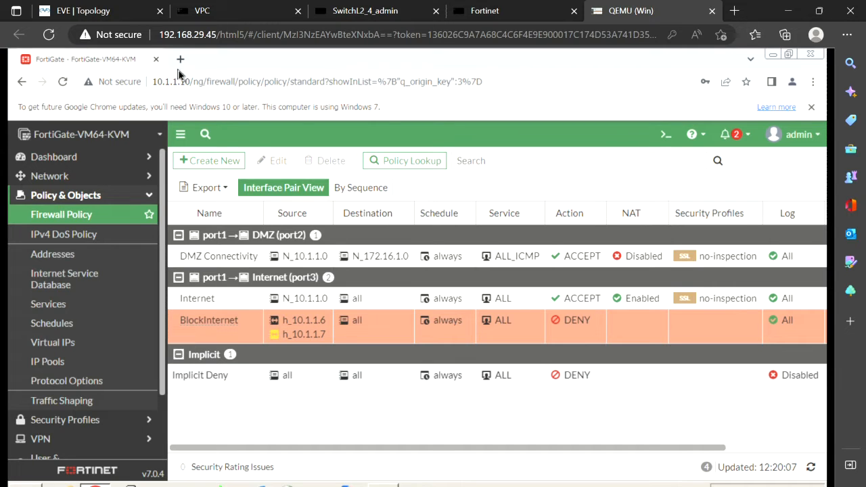
- Rerun ping 8.8.8.8 from the 10.1.1.6 VPC console, getting five replies, then return to the topology
left_click(112, 18)
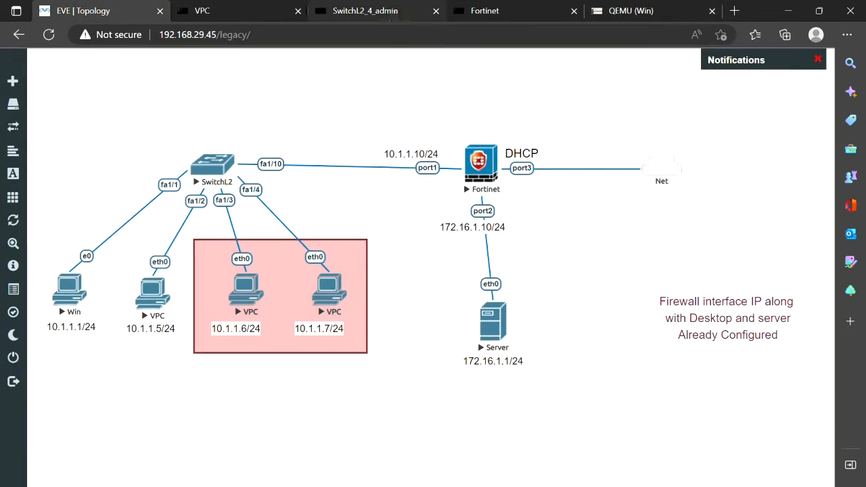
left_click(248, 290)
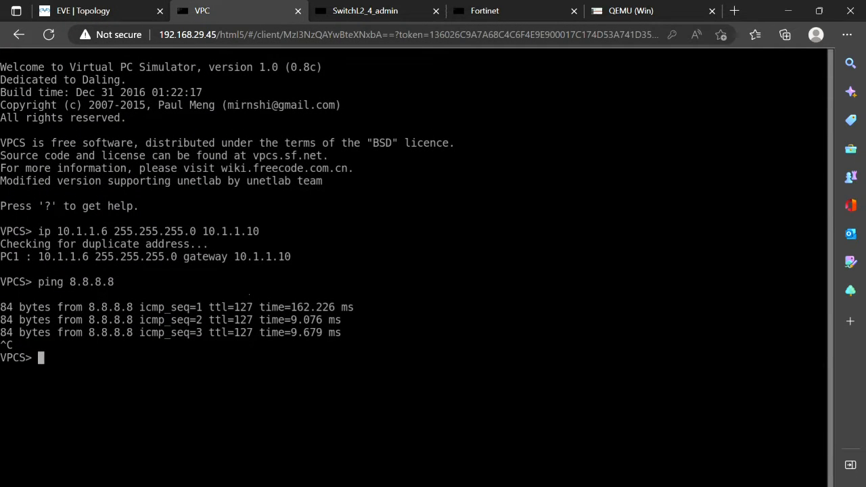
key("Up")
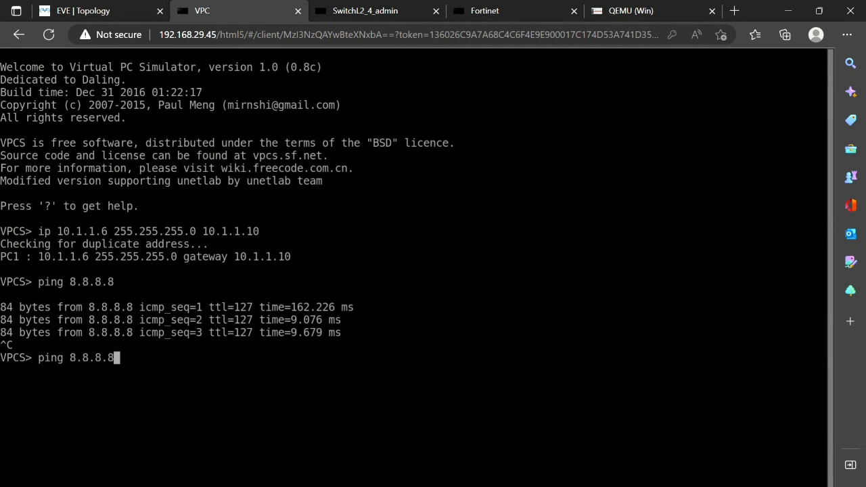
key("Return")
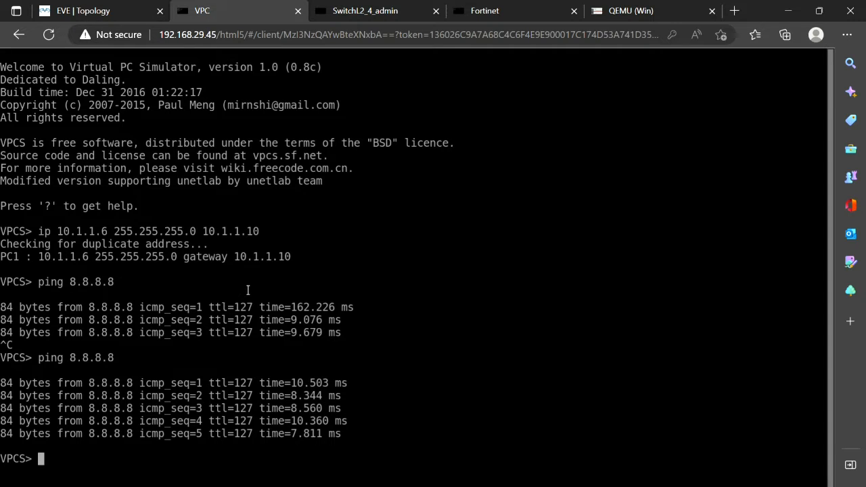
left_click(101, 12)
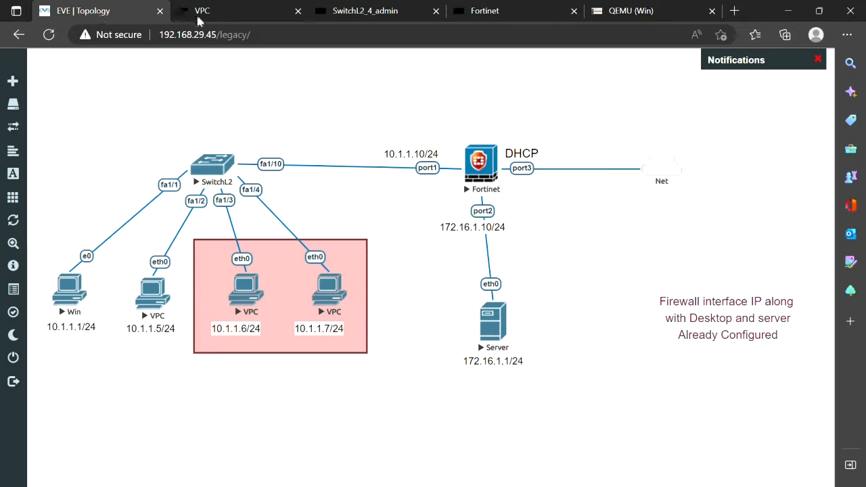
- Open Log & Report > Forward Traffic in the FortiGate web GUI
left_click(633, 10)
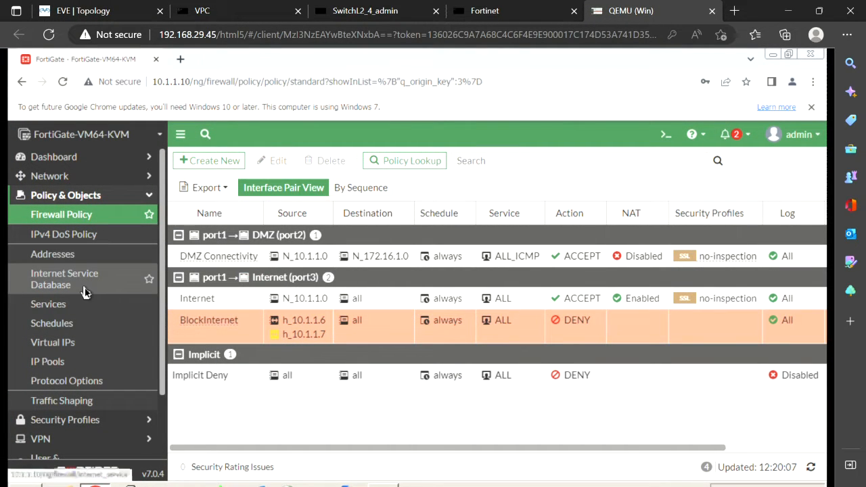
scroll(68, 365, "down", 2)
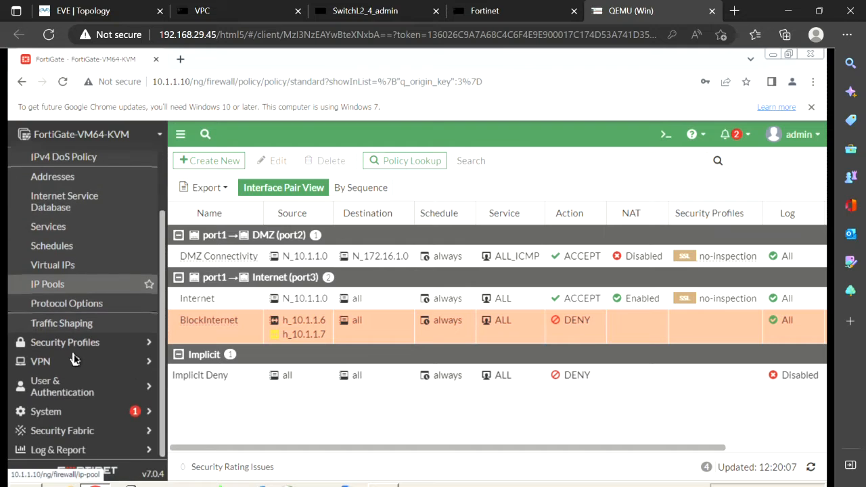
left_click(65, 450)
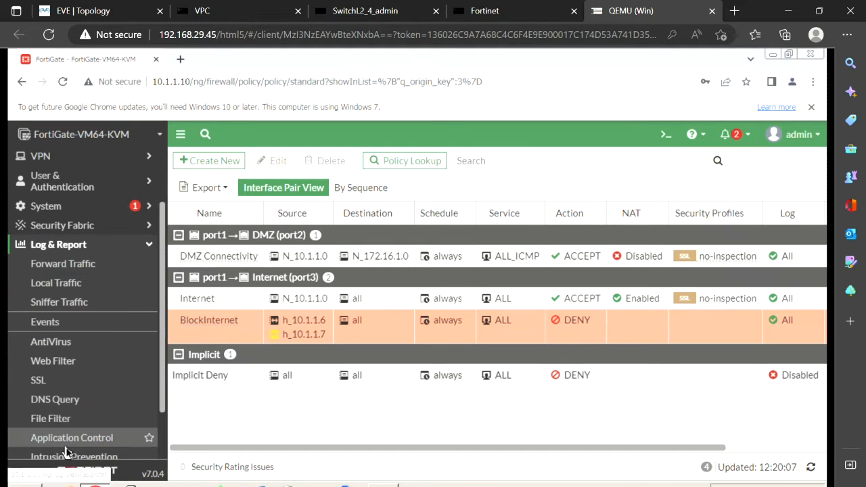
left_click(76, 269)
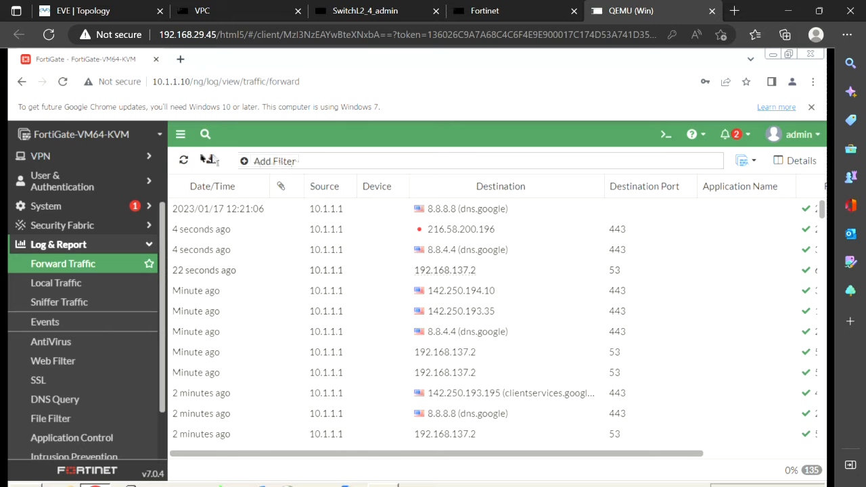
- Refresh the Forward Traffic log twice, scrolling through the 10.1.1.1 session entries
left_click(185, 161)
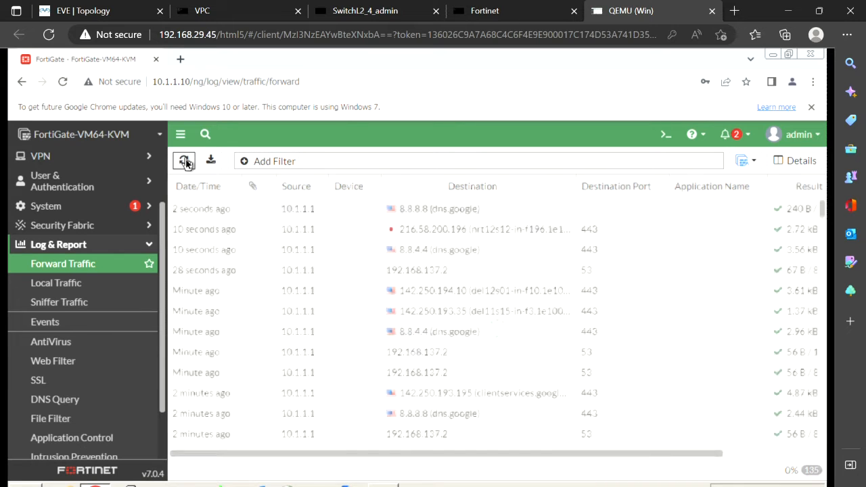
scroll(282, 312, "down", 3)
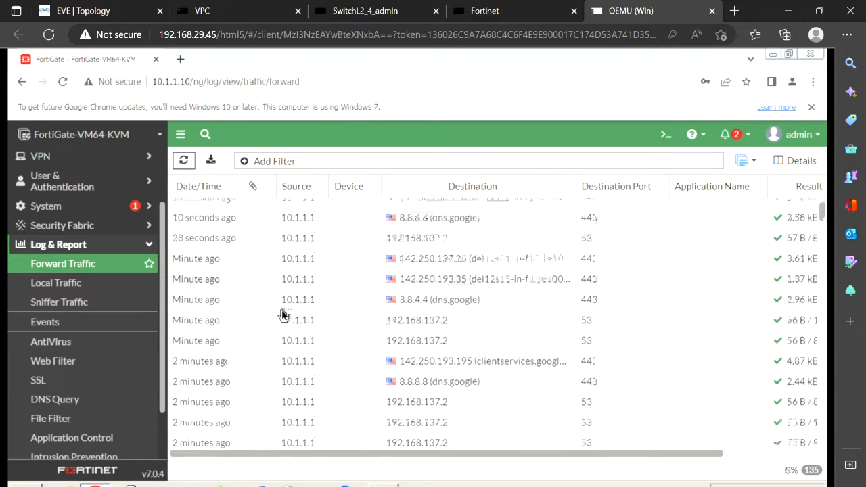
scroll(301, 286, "up", 3)
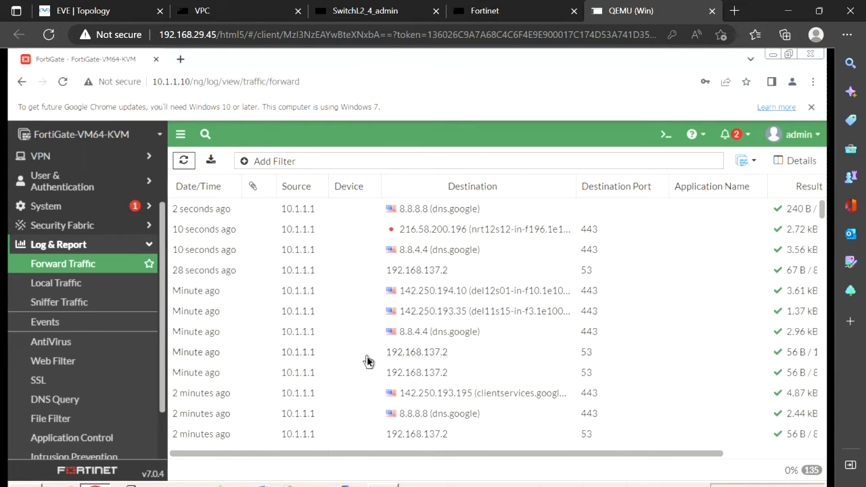
scroll(368, 360, "down", 5)
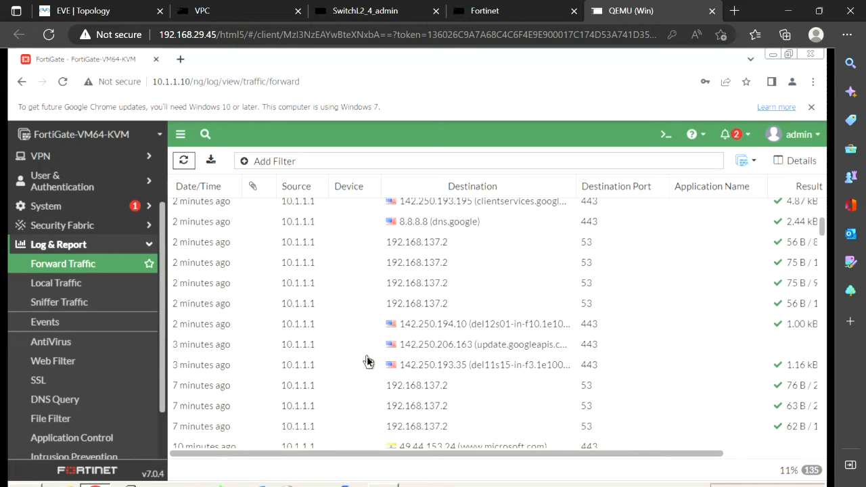
scroll(368, 360, "down", 5)
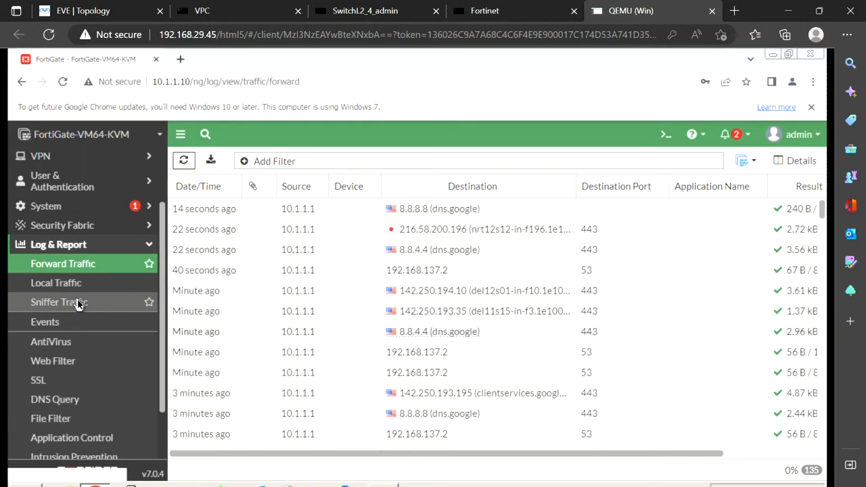
scroll(79, 377, "down", 1)
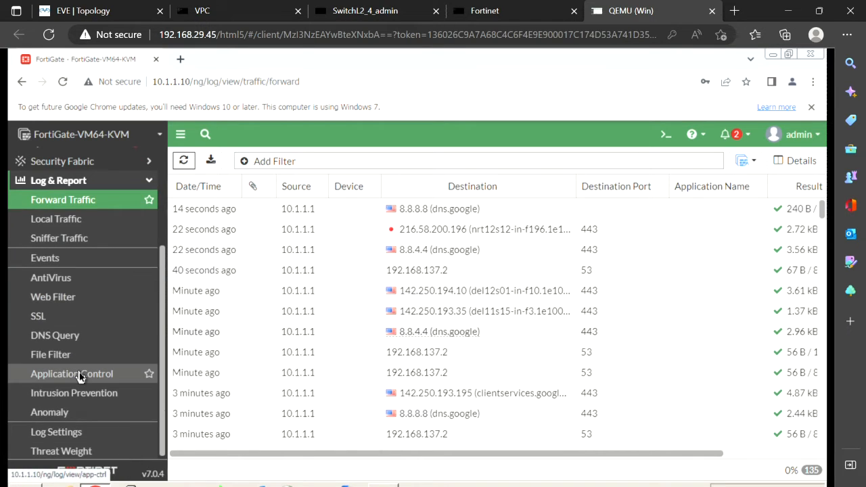
scroll(79, 377, "up", 2)
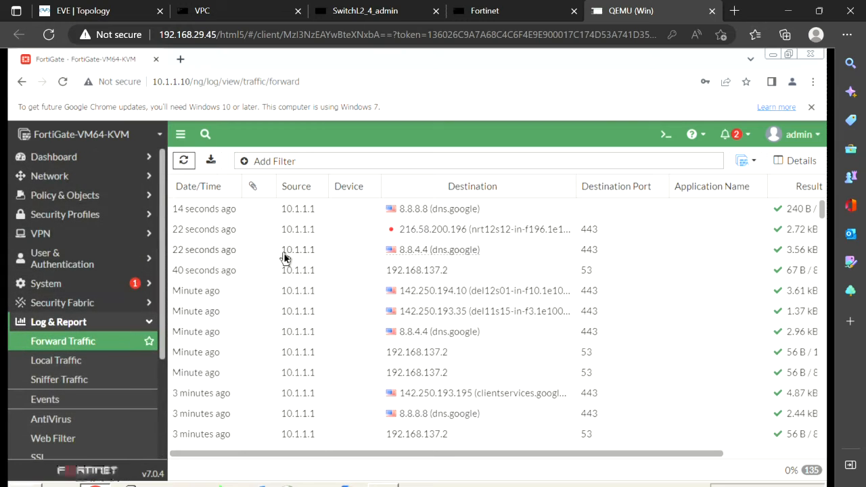
left_click(184, 162)
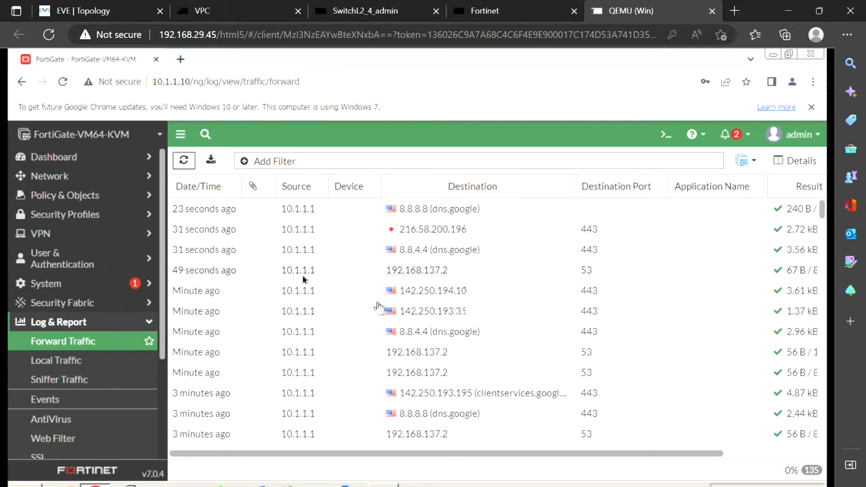
- Open the 10.1.1.7 VPC console from the topology and ping 8.8.8.8
left_click(243, 14)
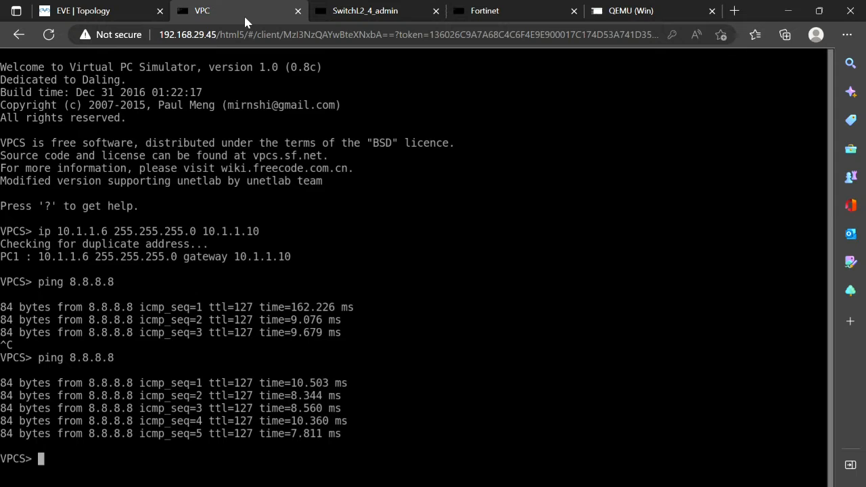
left_click(95, 11)
mouse_move(247, 289)
left_mouse_down()
mouse_move(257, 222)
mouse_move(233, 305)
mouse_move(235, 295)
left_mouse_up()
left_click(331, 284)
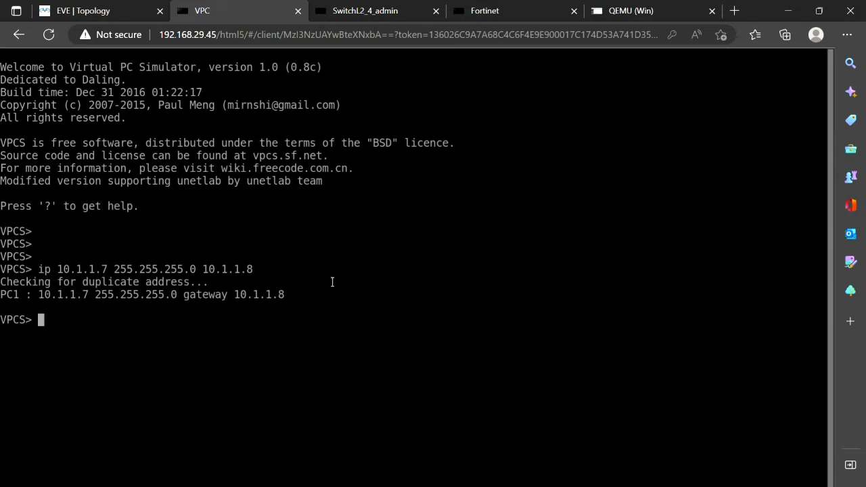
type("ping 8.8.8.8")
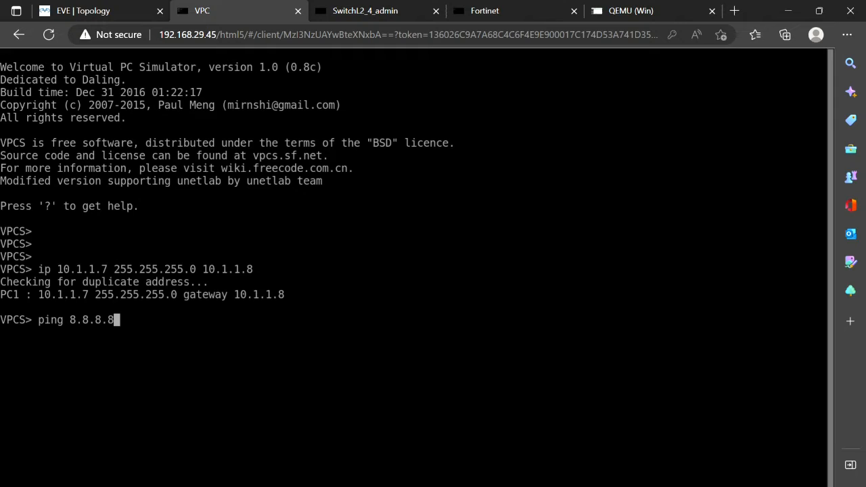
key("Return")
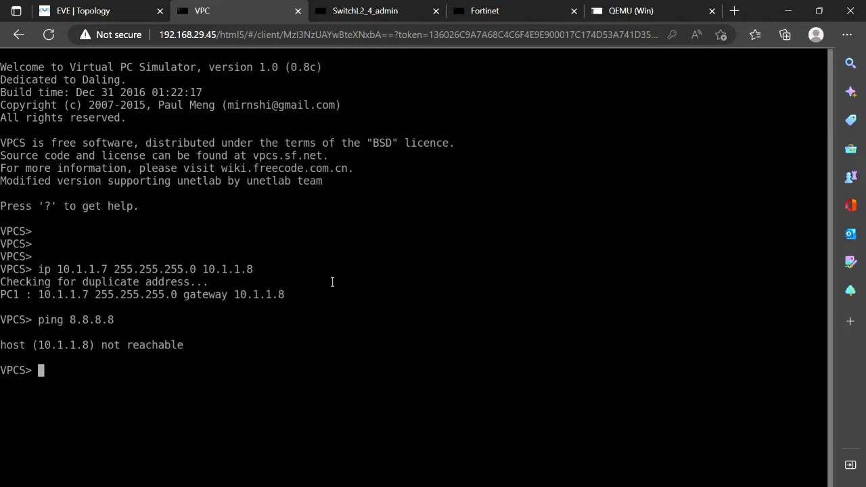
- Change the 10.1.1.7 PC's gateway to 10.1.1.10 and rerun ping 8.8.8.8 successfully
type("ping")
key("BackSpace")
key("BackSpace")
key("BackSpace")
key("BackSpace")
key("Up")
key("Up")
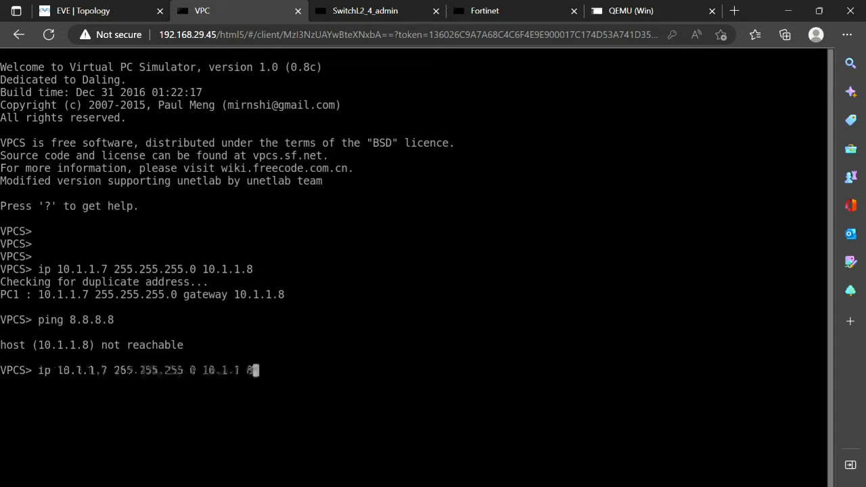
key("BackSpace")
type("10")
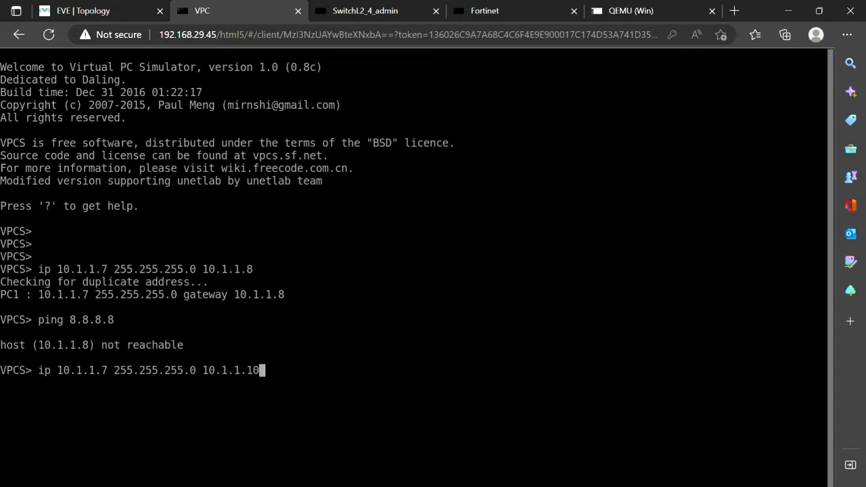
key("Return")
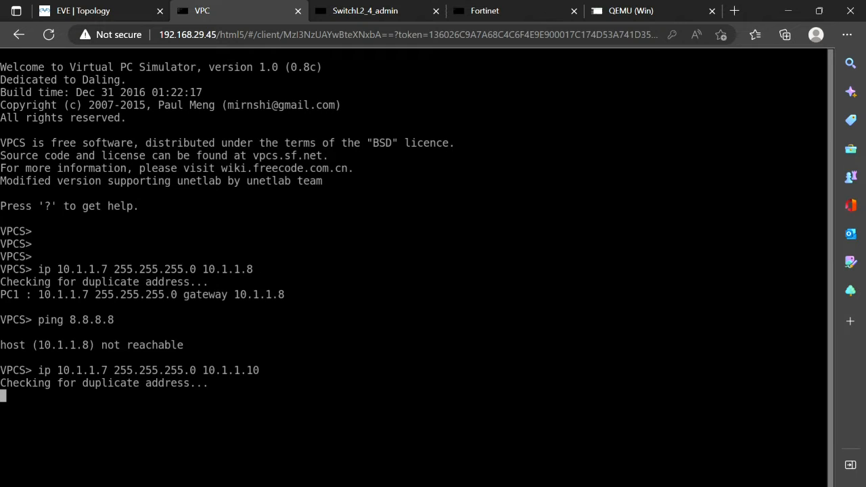
key("Up")
key("Up")
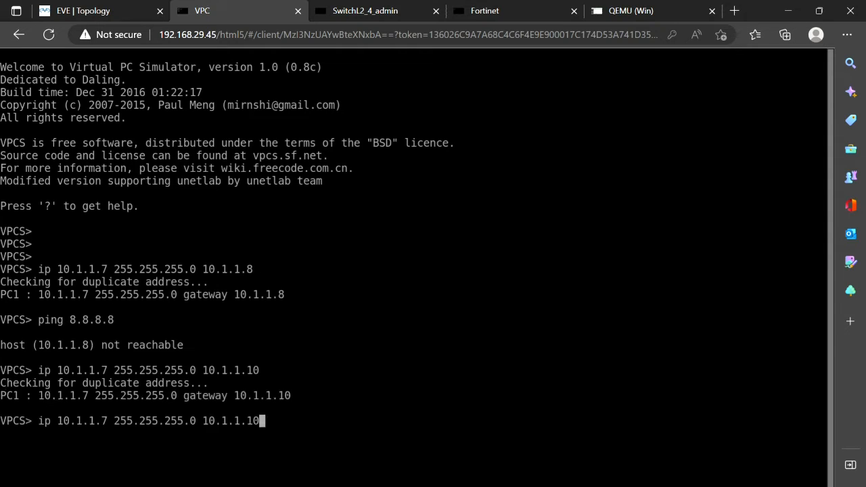
key("Return")
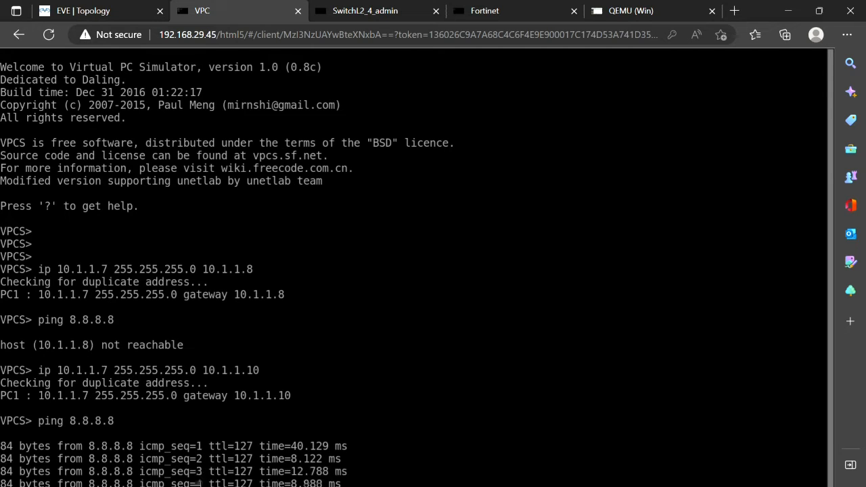
left_click(119, 12)
mouse_move(331, 290)
left_mouse_down()
mouse_move(110, 80)
mouse_move(277, 310)
mouse_move(325, 295)
left_mouse_up()
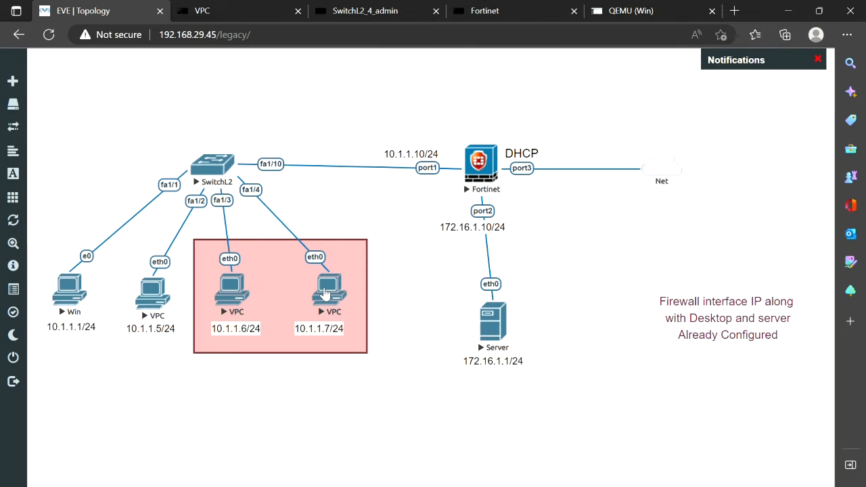
- Switch to the FortiGate Forward Traffic log and refresh it for new entries
left_click(483, 167)
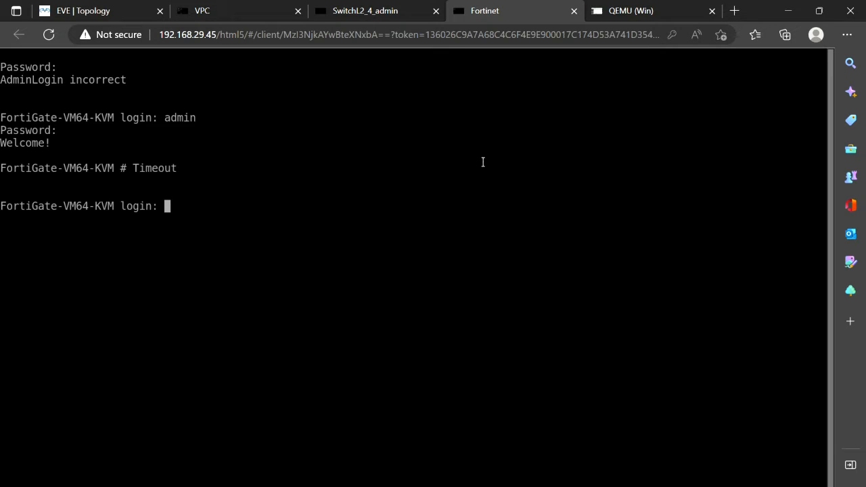
left_click(636, 10)
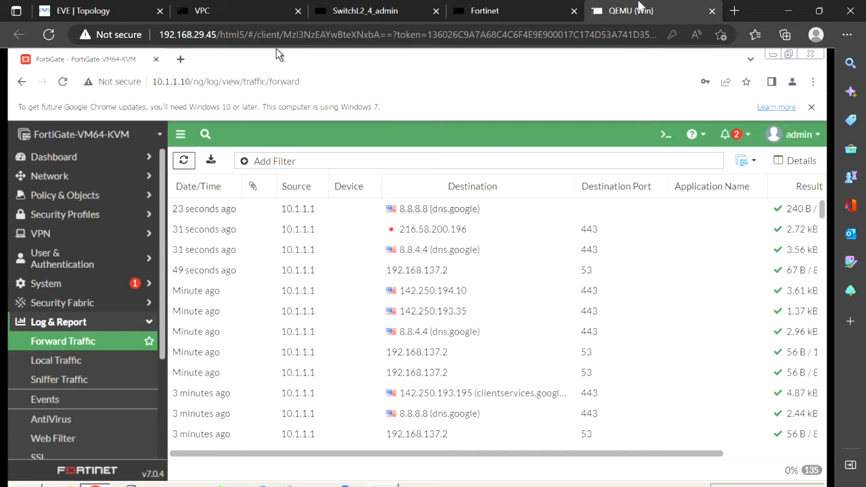
left_click(185, 161)
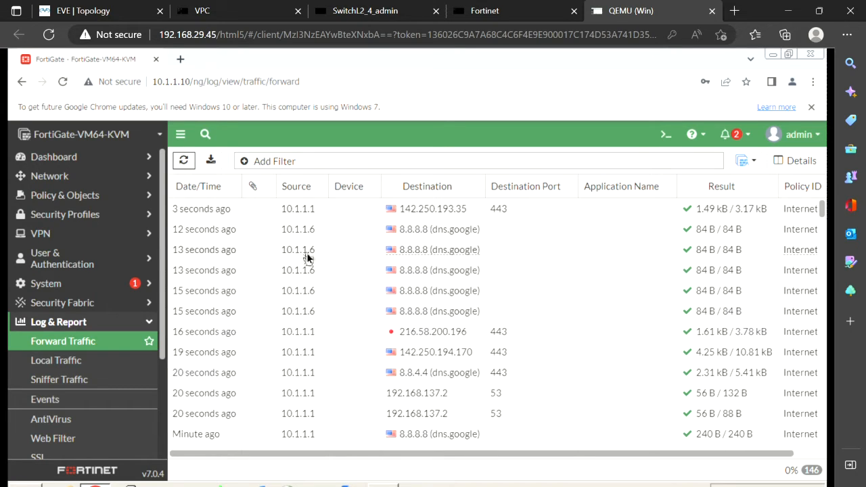
- Mark the 10.1.1.6 ping entry to 8.8.8.8 and its Internet policy ID, then clear the markings
mouse_move(400, 292)
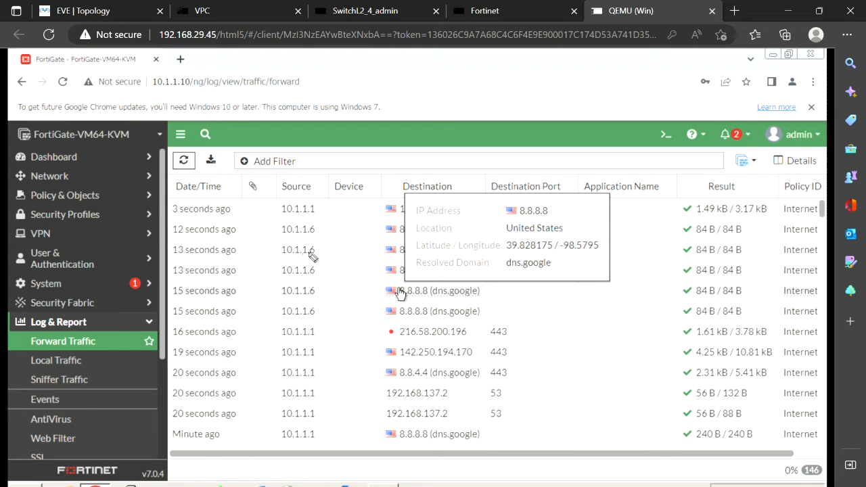
left_click(333, 251)
left_click_drag(321, 290, 584, 300)
mouse_move(815, 287)
left_mouse_down()
mouse_move(764, 279)
mouse_move(826, 308)
mouse_move(795, 278)
left_mouse_up()
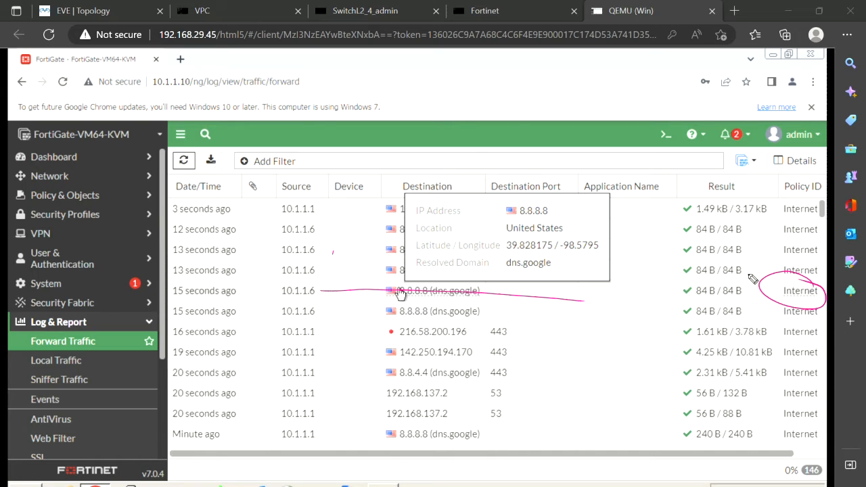
key("Escape")
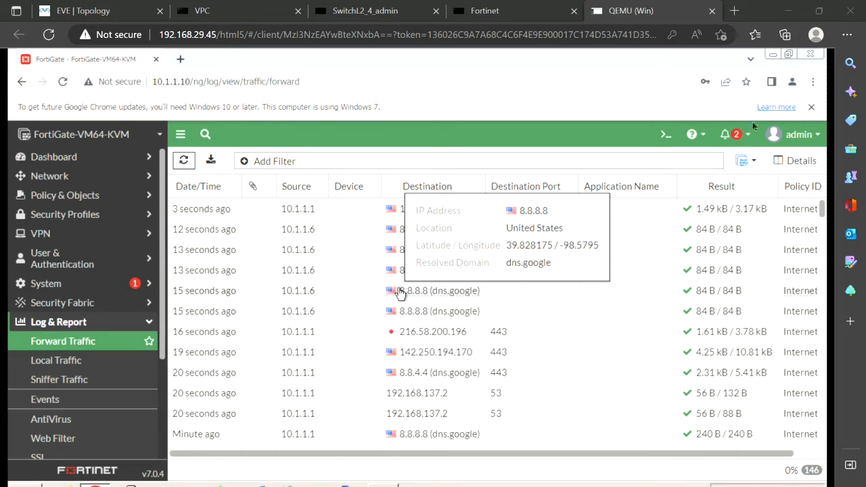
- In Firewall Policy, drag the BlockInternet rule above the Internet policy
left_click(92, 202)
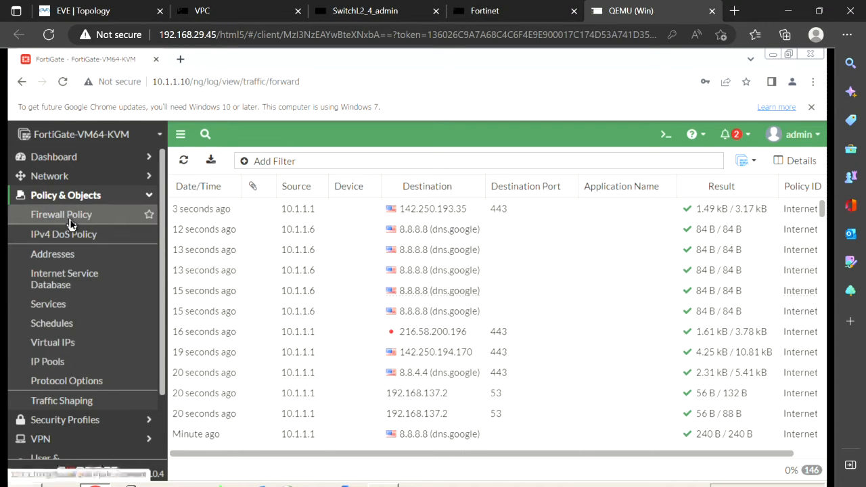
left_click(69, 220)
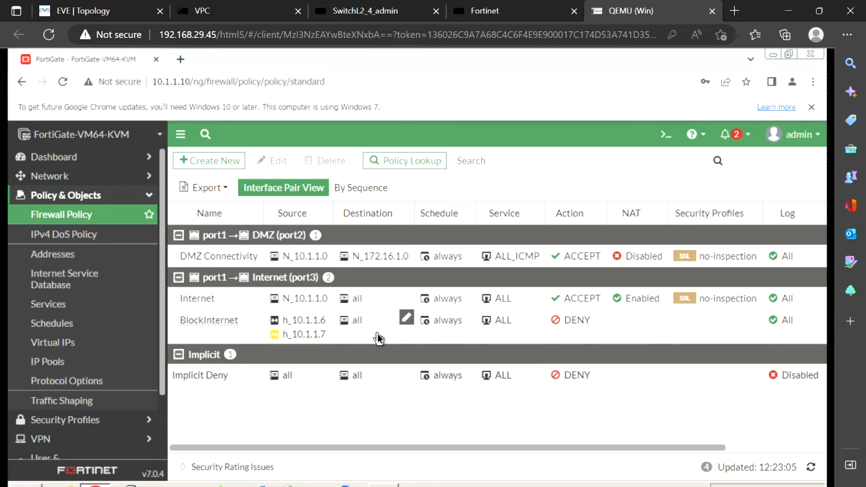
left_click_drag(175, 325, 174, 297)
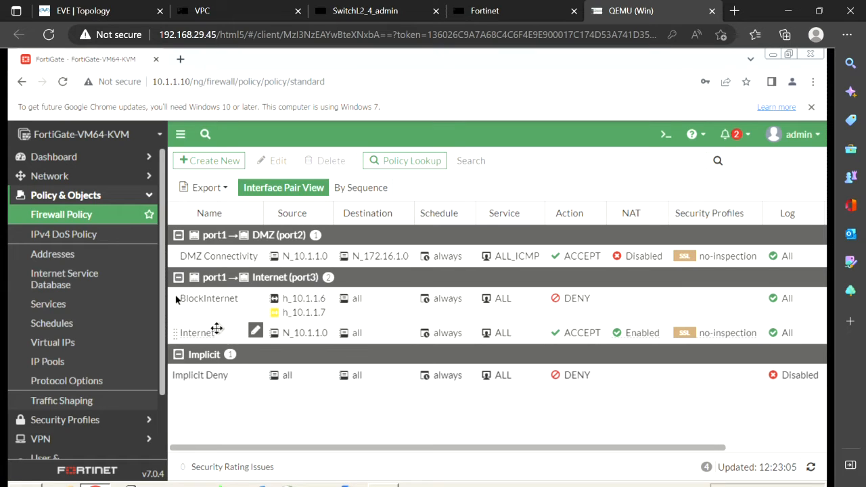
- Circle the BlockInternet and Internet policy names to show the new order, then clear the markings
mouse_move(281, 314)
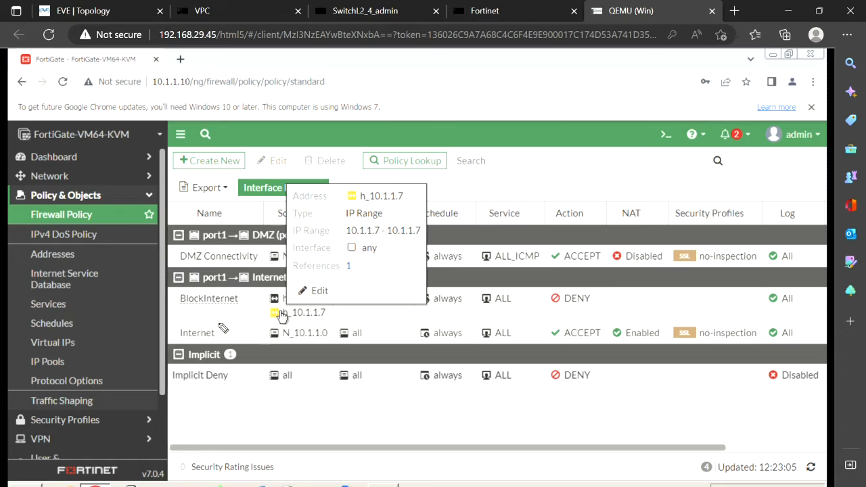
mouse_move(229, 318)
left_mouse_down()
mouse_move(237, 354)
mouse_move(233, 319)
mouse_move(257, 336)
mouse_move(380, 333)
mouse_move(369, 338)
left_mouse_up()
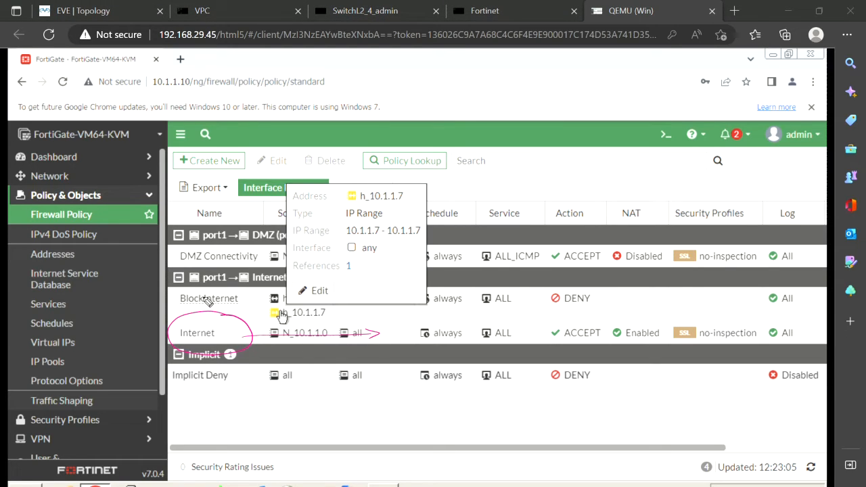
left_click_drag(228, 289, 206, 309)
mouse_move(181, 292)
left_mouse_down()
mouse_move(240, 310)
mouse_move(207, 285)
mouse_move(197, 291)
left_mouse_up()
mouse_move(227, 328)
left_mouse_down()
mouse_move(178, 330)
mouse_move(237, 340)
mouse_move(204, 325)
mouse_move(214, 336)
left_mouse_up()
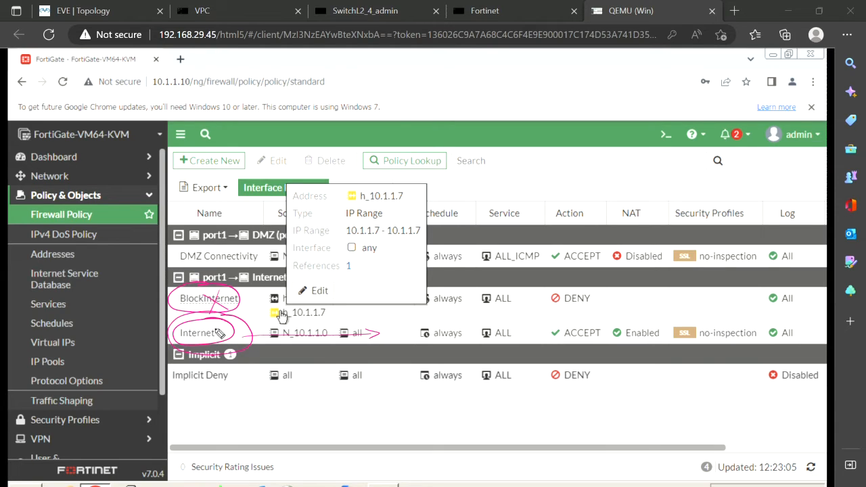
key("e")
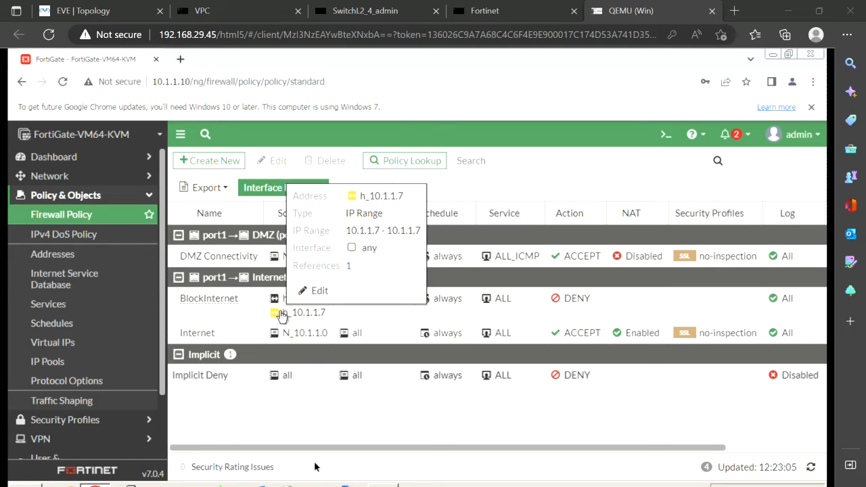
- Re-run ping 8.8.8.8 from the 10.1.1.7 PC console and confirm it times out
left_click(263, 12)
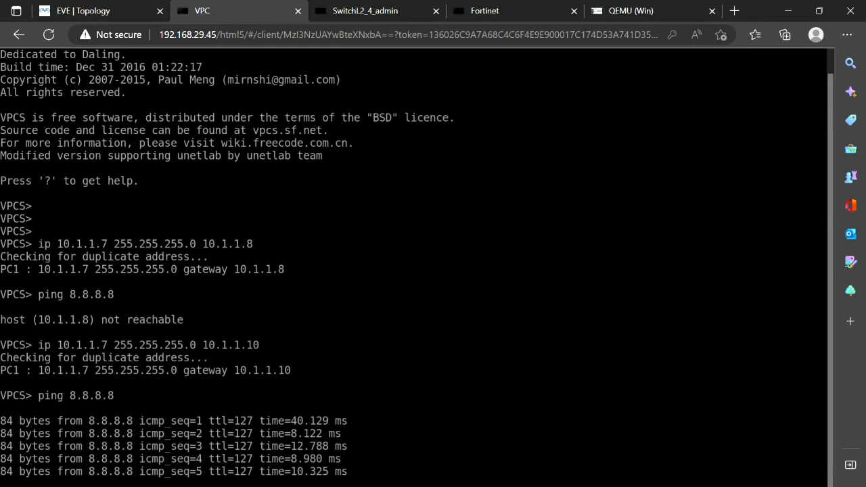
key("Up")
key("Return")
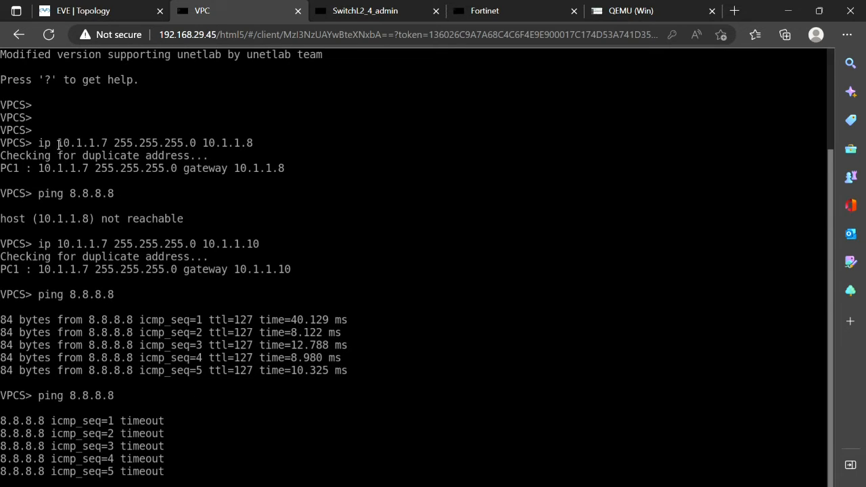
left_click_drag(58, 144, 114, 145)
left_click(103, 19)
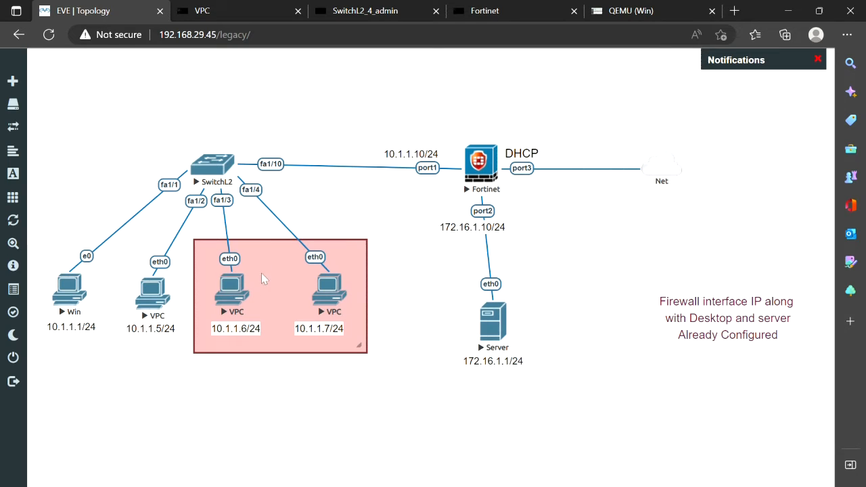
- Re-run ping 8.8.8.8 from the 10.1.1.6 PC console, then return to the topology
left_click(230, 288)
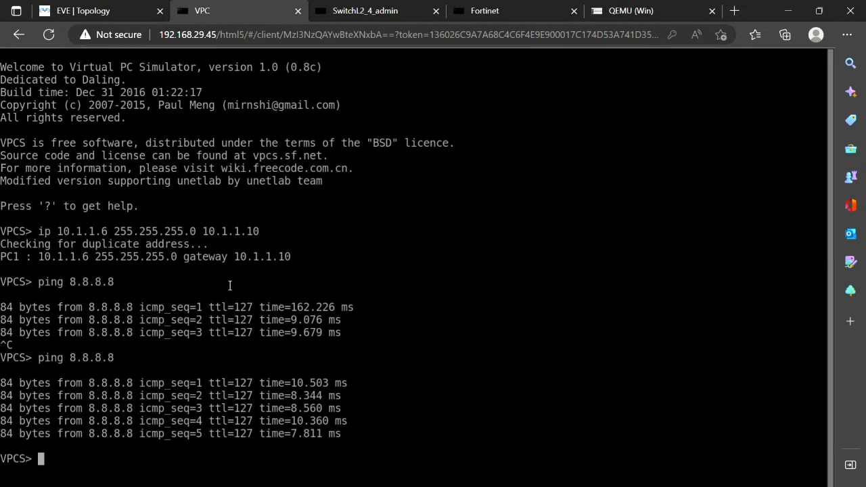
key("Up")
key("Return")
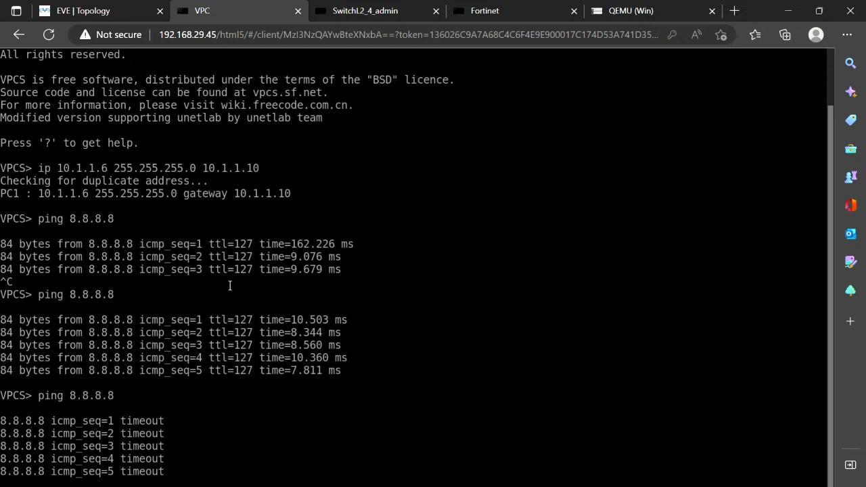
left_click(124, 11)
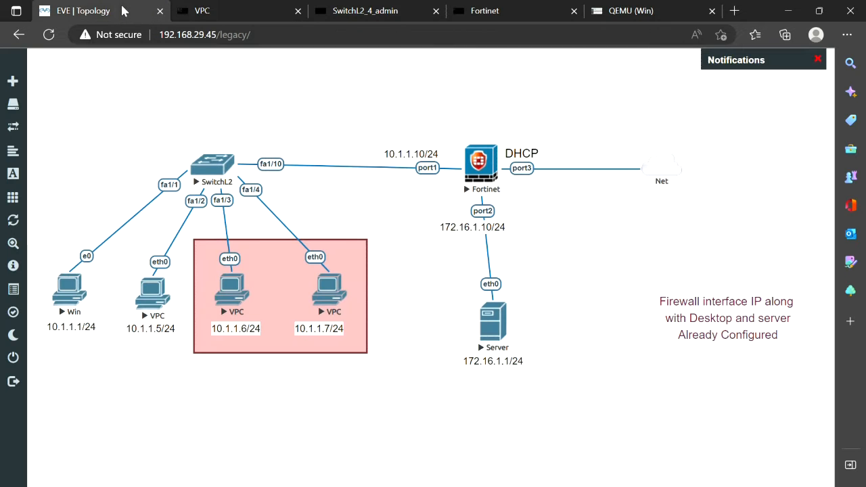
- Open FortiGate's Log & Report > Forward Traffic log and refresh it
left_click(625, 13)
scroll(57, 345, "down", 1)
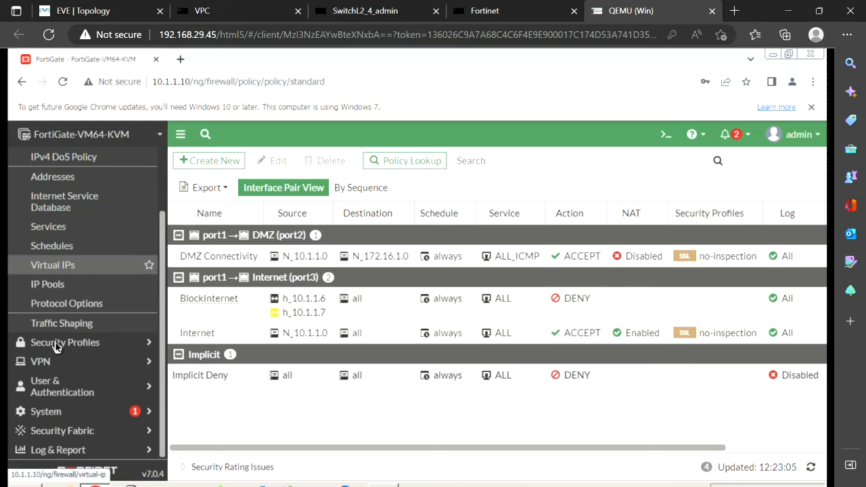
left_click(73, 452)
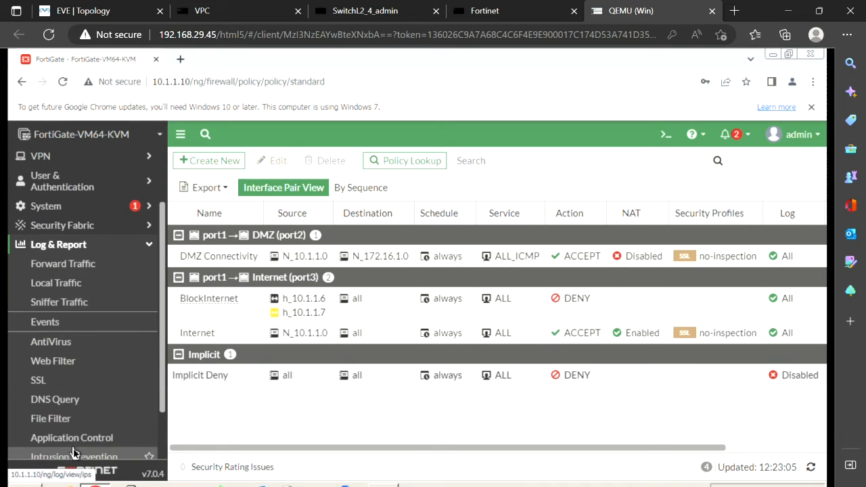
left_click(61, 271)
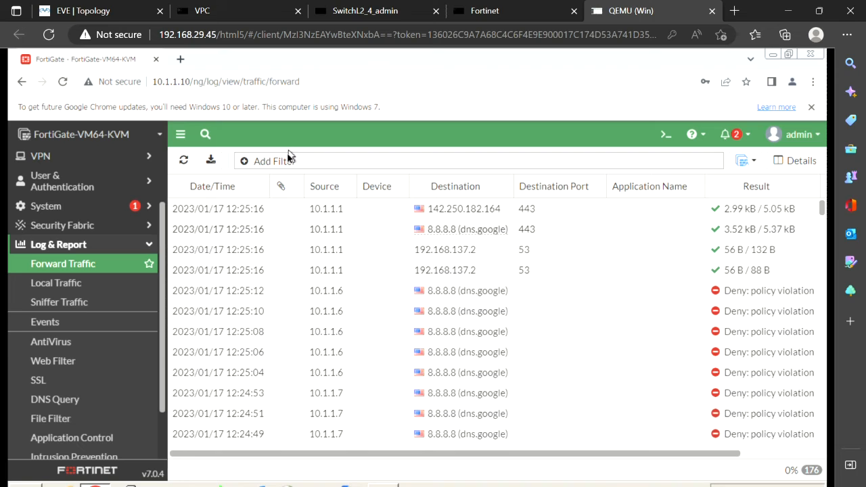
left_click(183, 161)
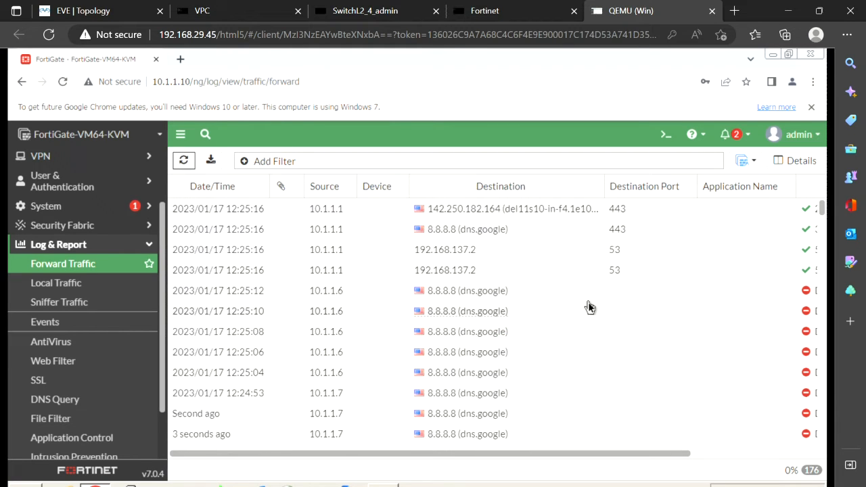
- Narrow the Application Name column to reveal Result for the denied 10.1.1.6 and 10.1.1.7 pings
scroll(588, 305, "down", 2)
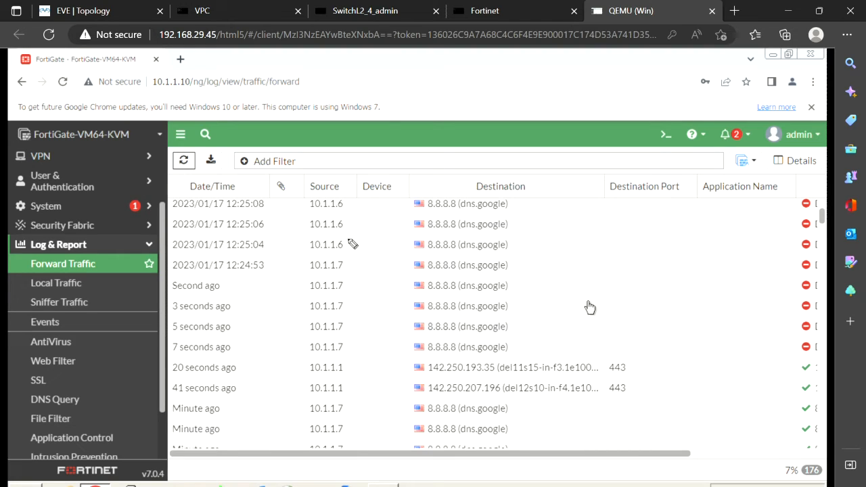
mouse_move(350, 246)
left_mouse_down()
mouse_move(753, 248)
mouse_move(740, 255)
left_mouse_up()
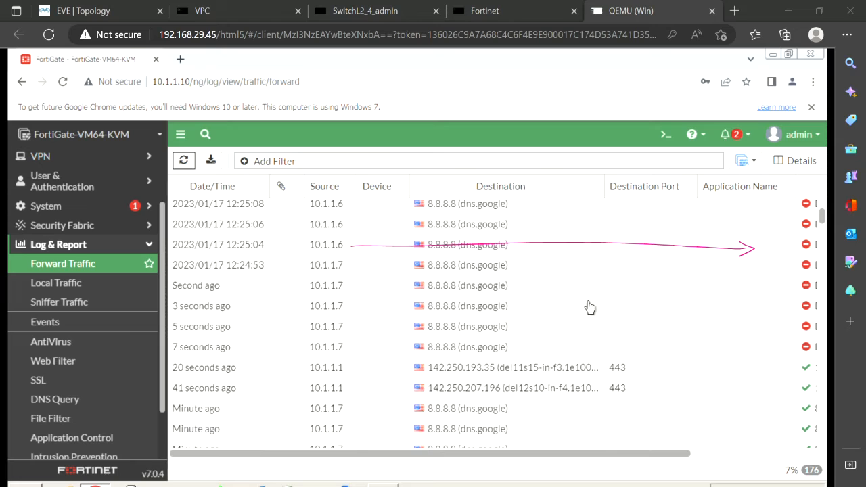
left_click(798, 188)
left_click_drag(795, 187, 728, 189)
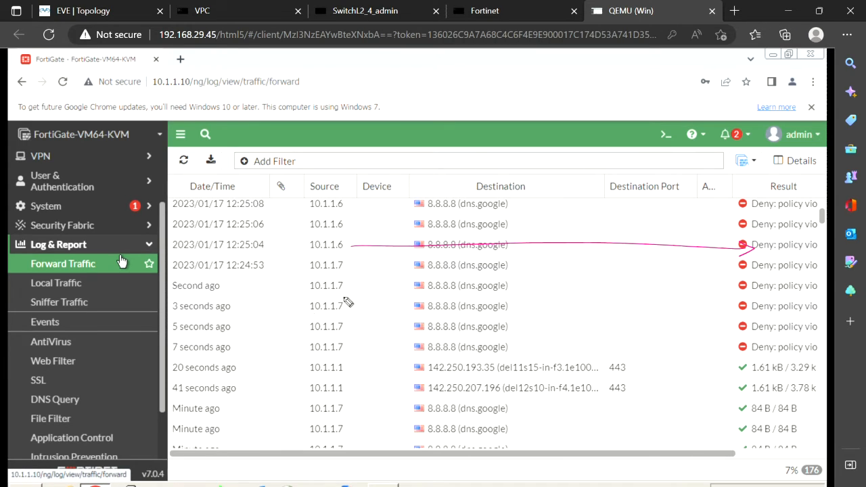
mouse_move(353, 287)
left_mouse_down()
mouse_move(662, 298)
mouse_move(722, 294)
mouse_move(724, 287)
left_mouse_up()
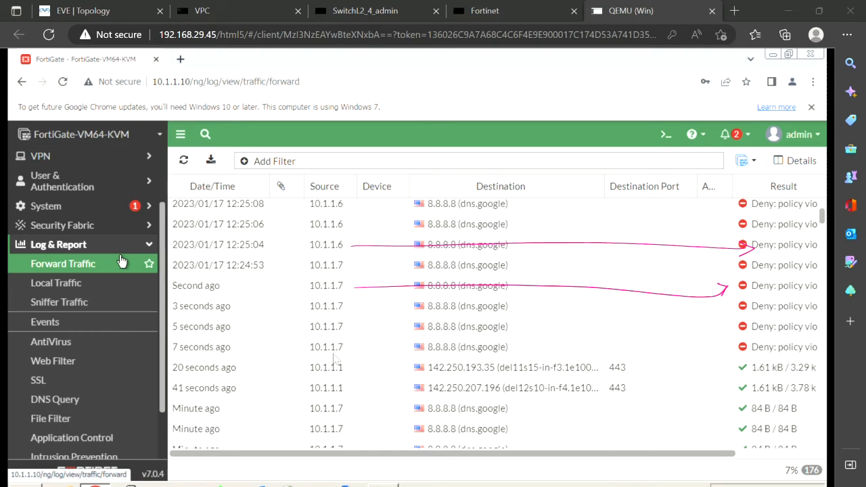
key("Escape")
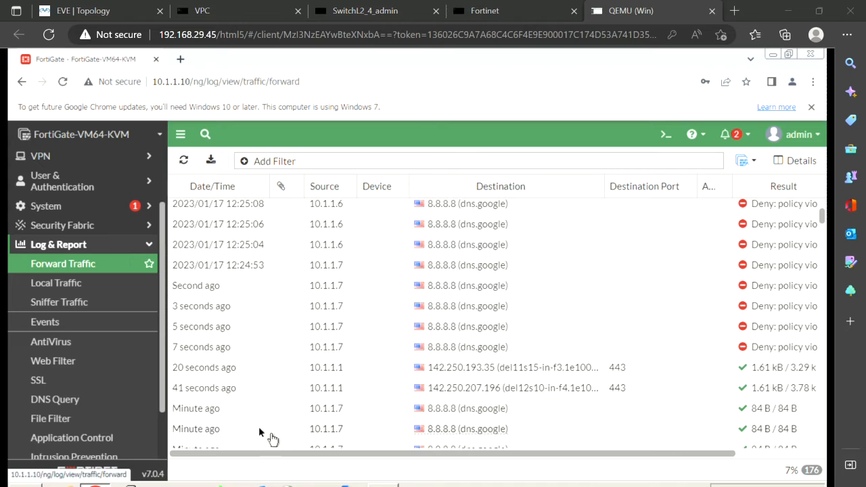
- Review the newest denied 10.1.1.6 and 10.1.1.7 log rows, then return to the EVE-NG topology
scroll(328, 362, "down", 3)
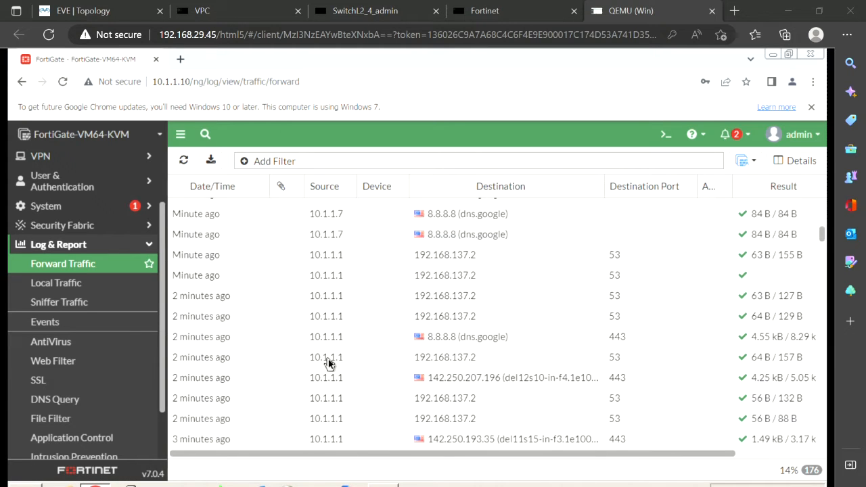
scroll(328, 364, "down", 5)
scroll(329, 364, "down", 8)
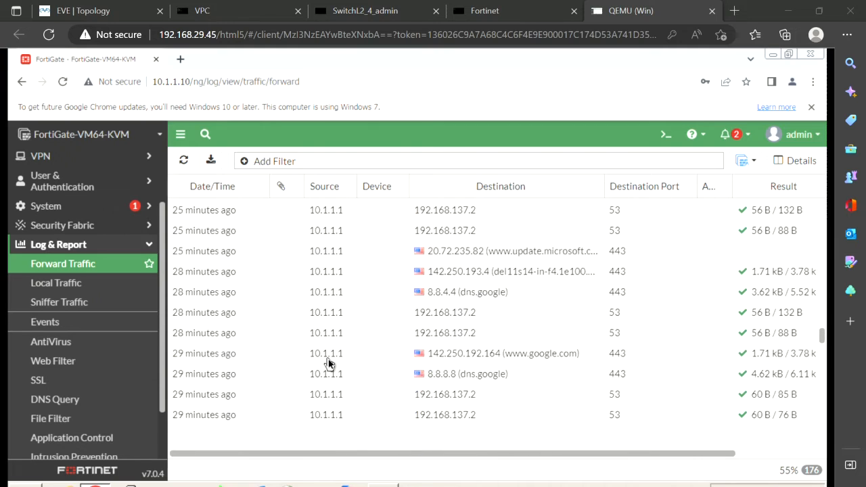
scroll(328, 364, "up", 3)
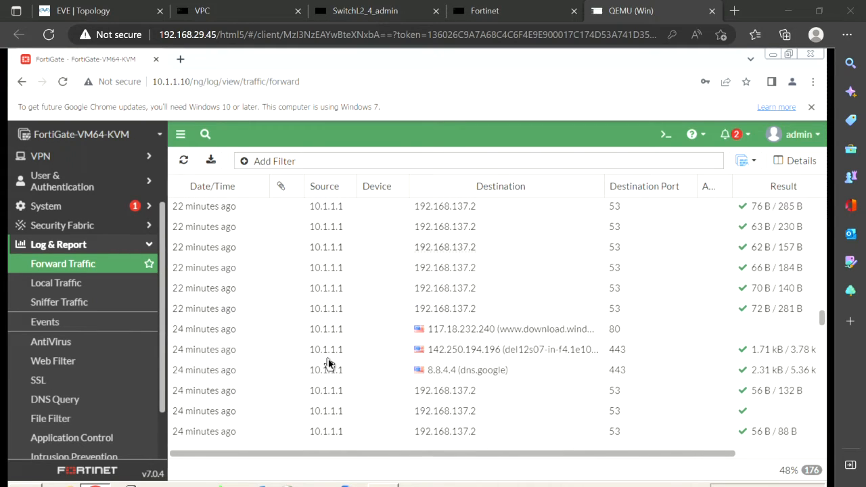
scroll(329, 364, "down", 6)
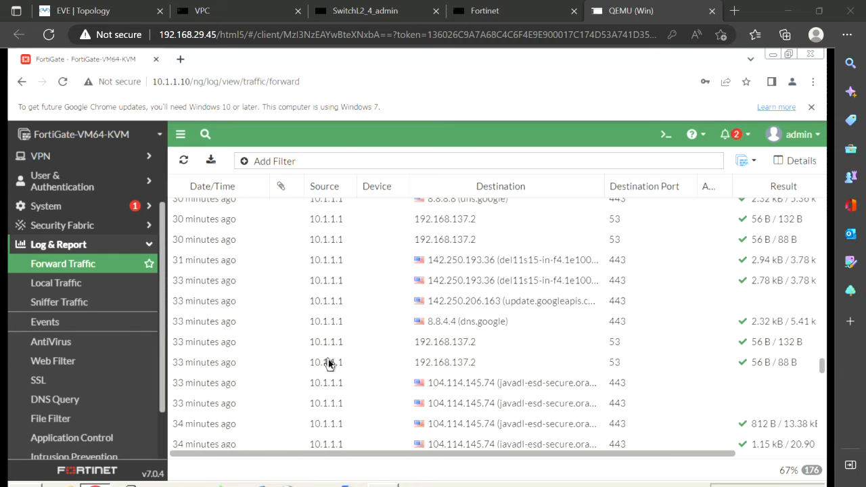
scroll(329, 364, "up", 2)
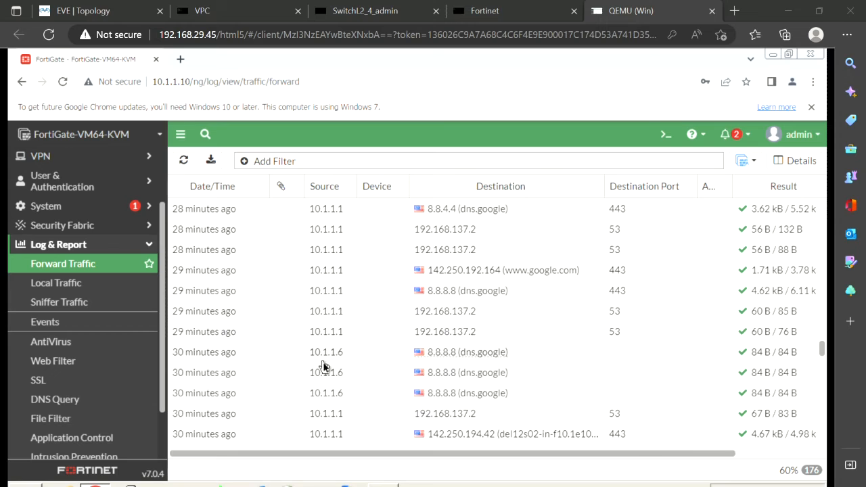
scroll(632, 364, "up", 1)
scroll(631, 364, "up", 15)
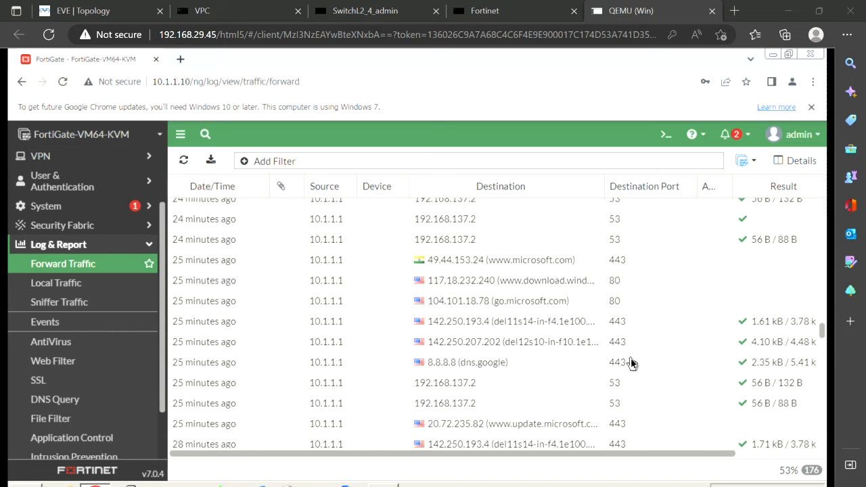
scroll(632, 363, "up", 3)
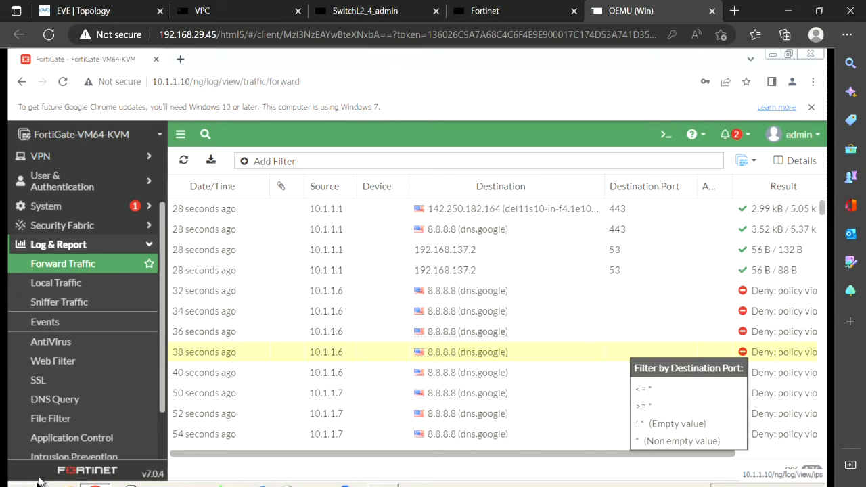
left_click(127, 24)
mouse_move(226, 298)
left_mouse_down()
mouse_move(101, 95)
mouse_move(155, 299)
mouse_move(234, 298)
left_mouse_up()
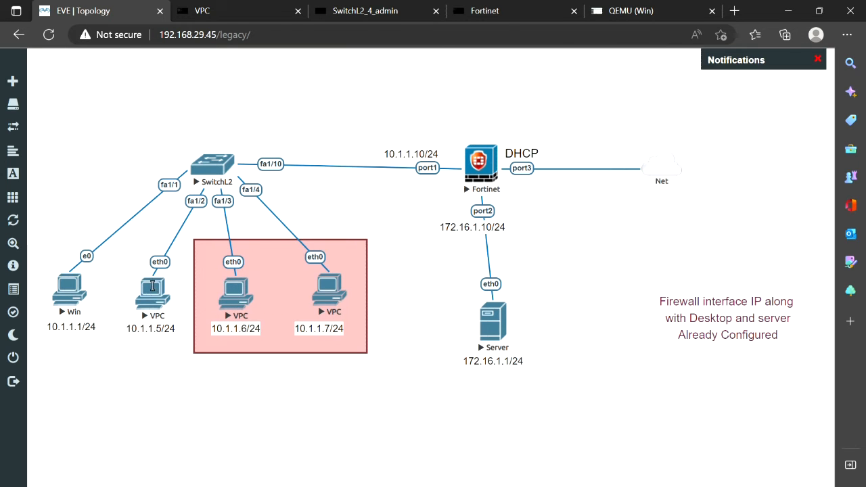
- Run ping 10.1.1.5 from the 10.1.1.5 VPC console, then go back to the FortiGate log
left_click(152, 287)
type("ping 10")
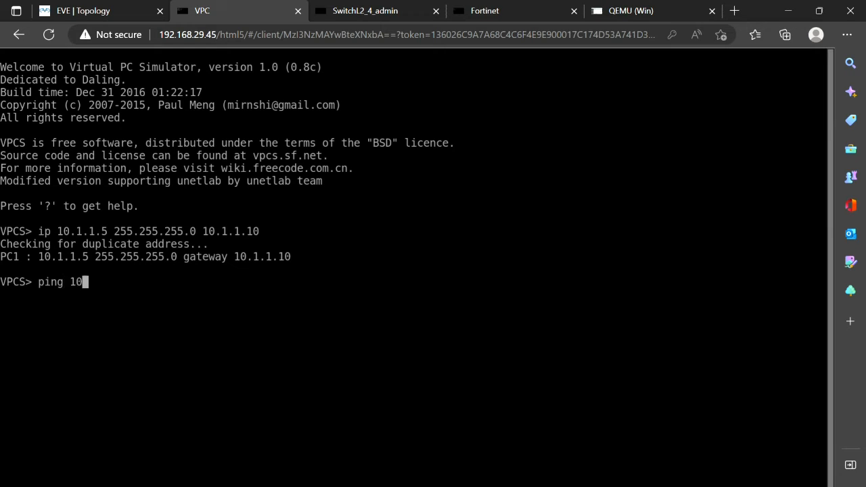
type(".1.1.5")
key("Return")
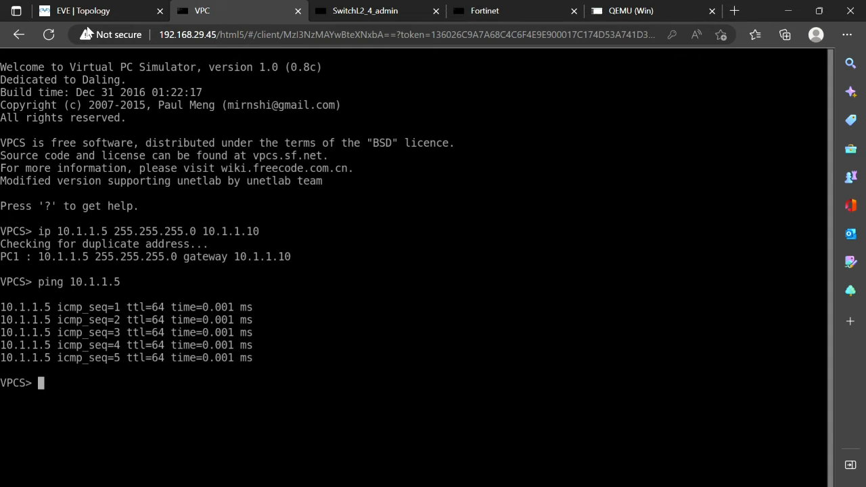
left_click(108, 12)
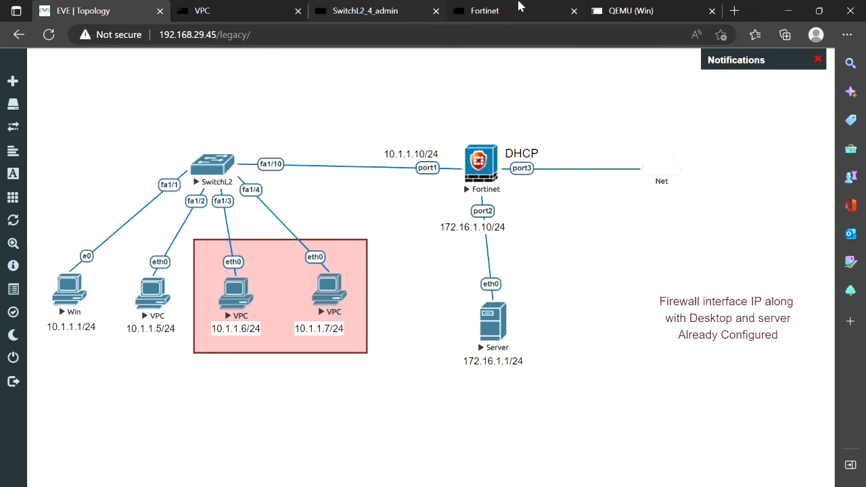
left_click(627, 12)
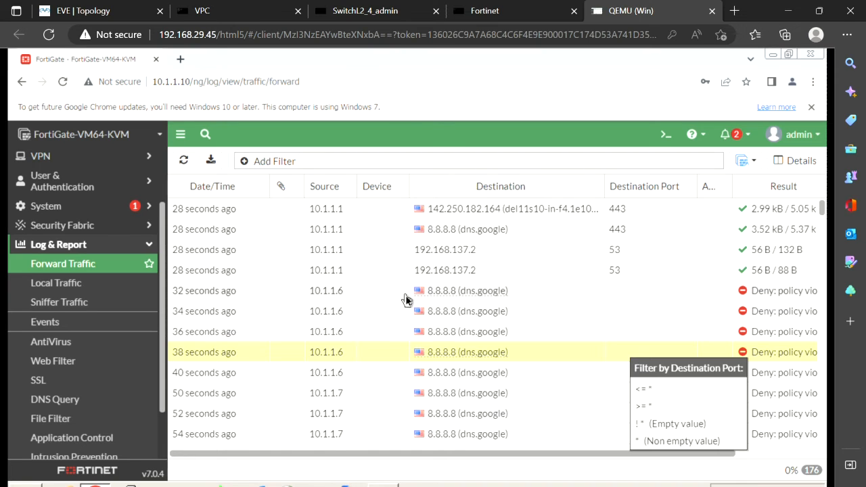
- Filter the Forward Traffic log to Source 10.1.1.6 and compare its denied and accepted sessions
left_click(253, 162)
type("sou")
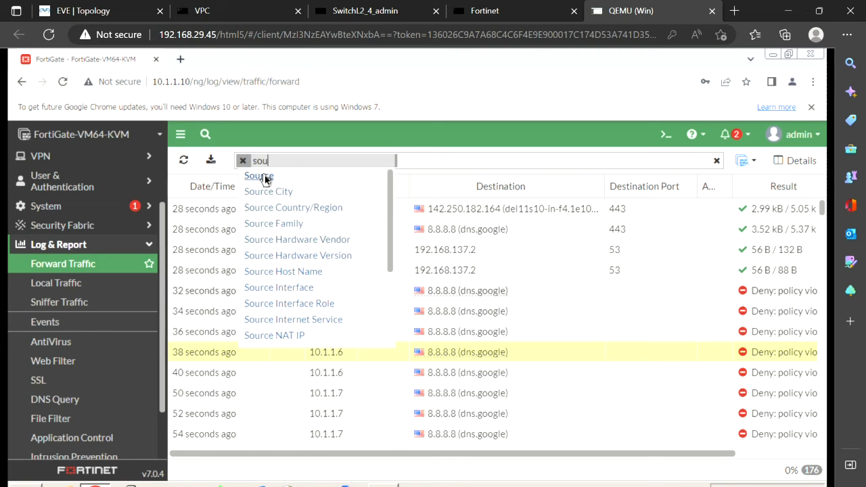
left_click(264, 175)
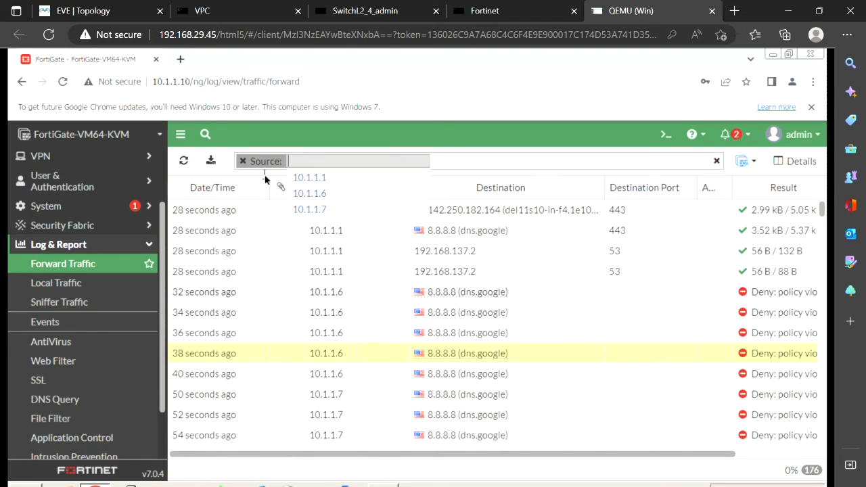
left_click(324, 193)
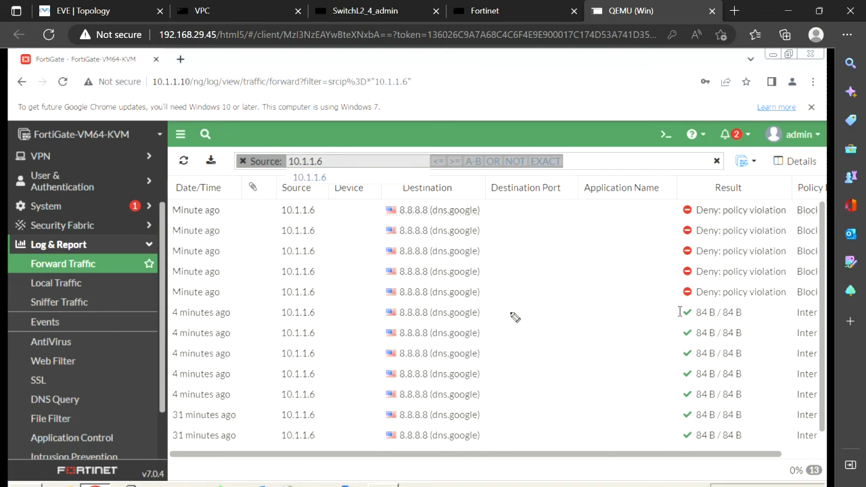
mouse_move(477, 321)
left_mouse_down()
mouse_move(659, 309)
mouse_move(661, 324)
left_mouse_up()
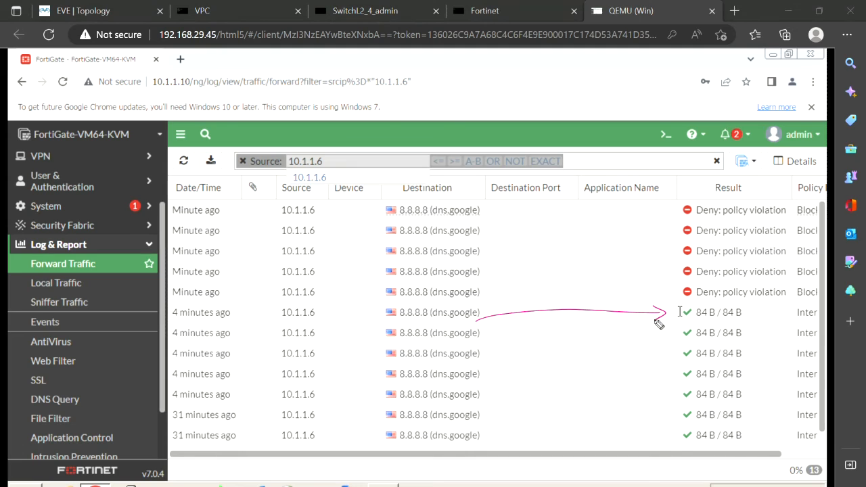
mouse_move(488, 243)
left_mouse_down()
mouse_move(675, 232)
mouse_move(667, 227)
mouse_move(677, 232)
mouse_move(668, 239)
left_mouse_up()
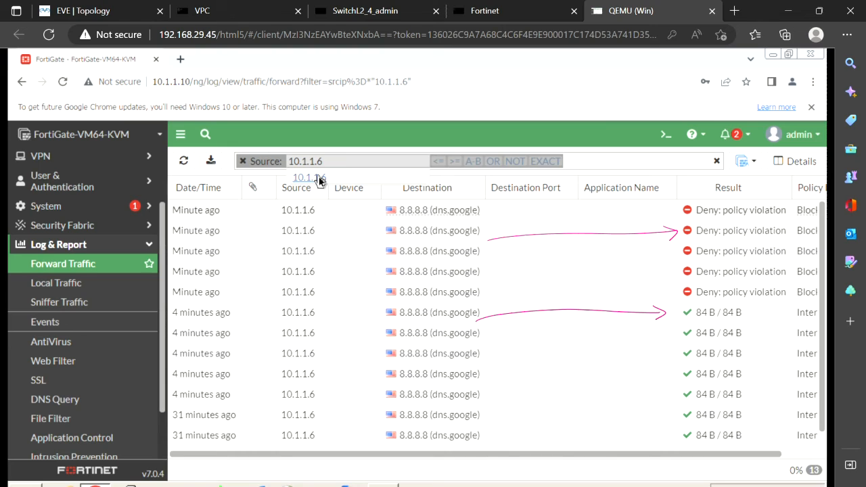
- Add a Destination Port filter of 443 to the log
left_click(367, 251)
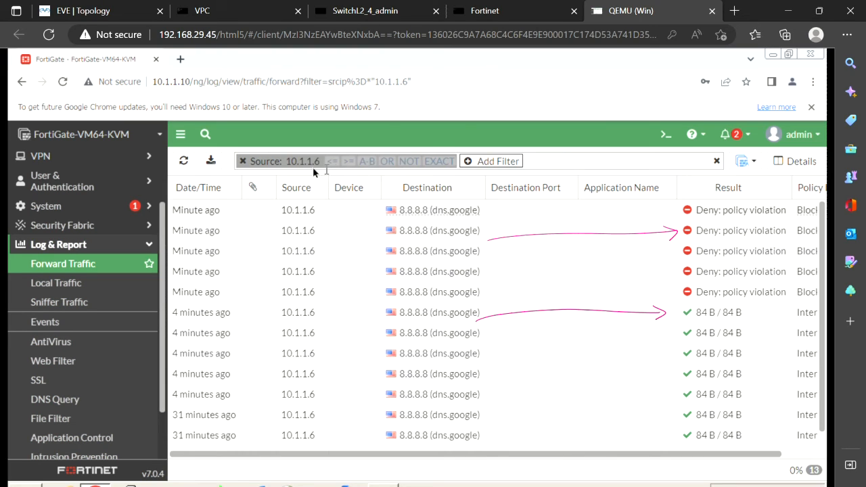
left_click(485, 164)
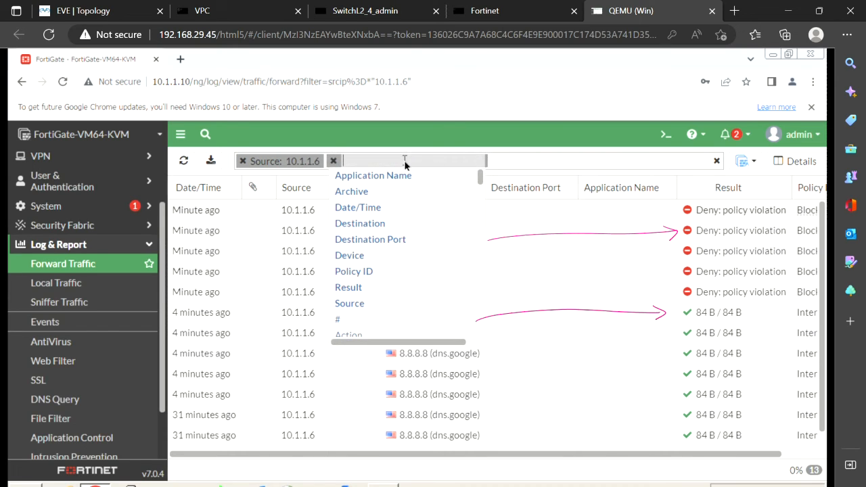
type("des")
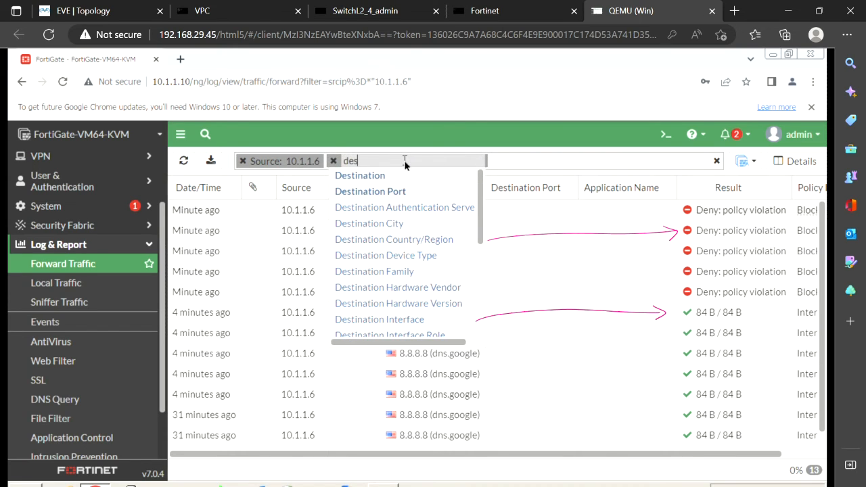
left_click(369, 194)
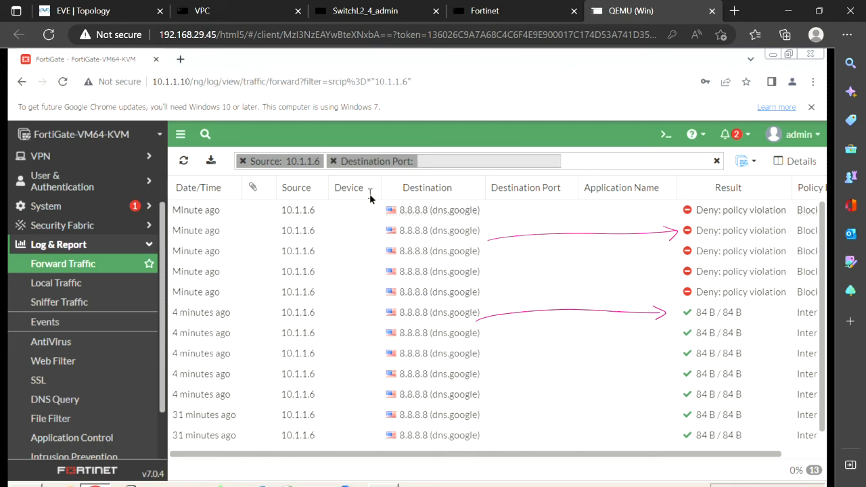
type("443")
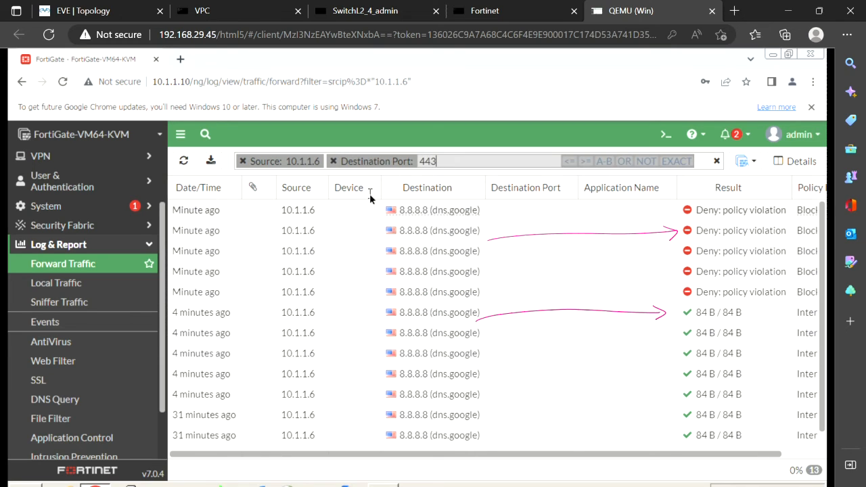
key("Return")
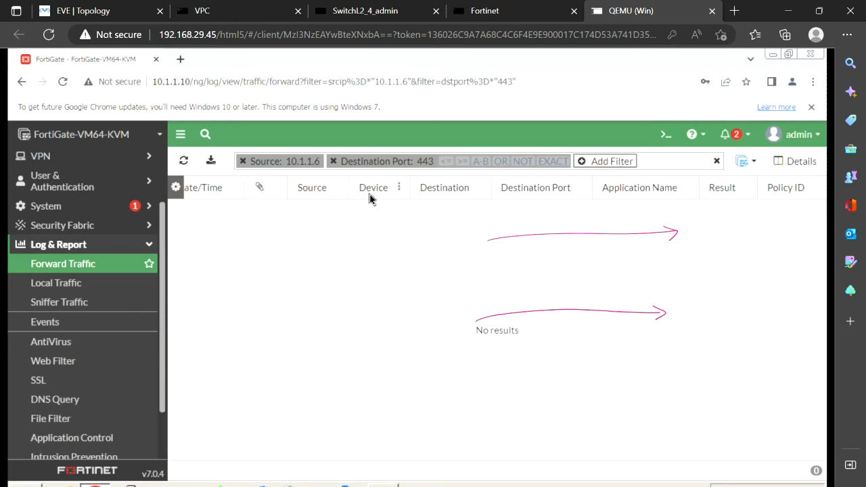
- Change the Source filter value from 10.1.1.6 to 10.1.1.1
left_click(312, 167)
key("BackSpace")
type("1")
key("Return")
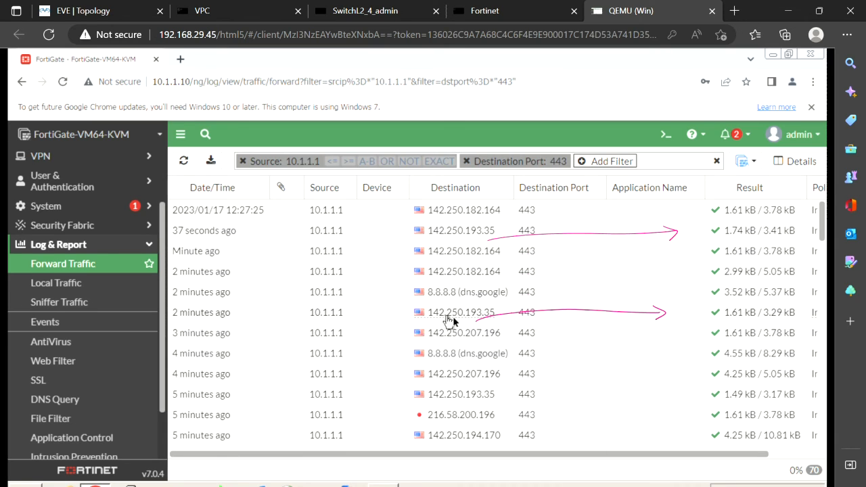
- Add a Destination filter for 142.250.193.238 to the log
mouse_move(499, 318)
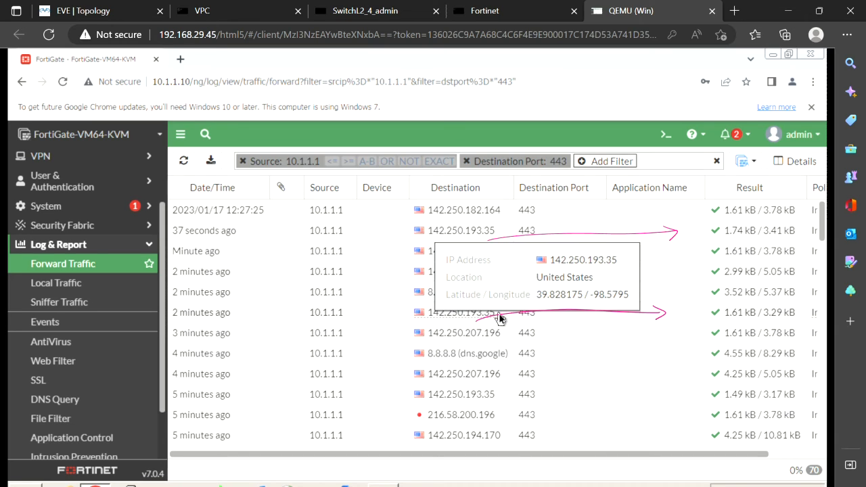
left_click(608, 163)
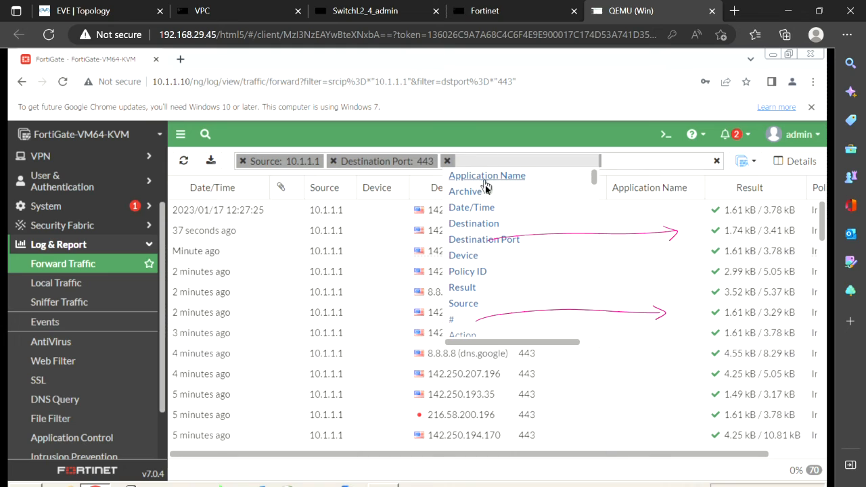
type("des")
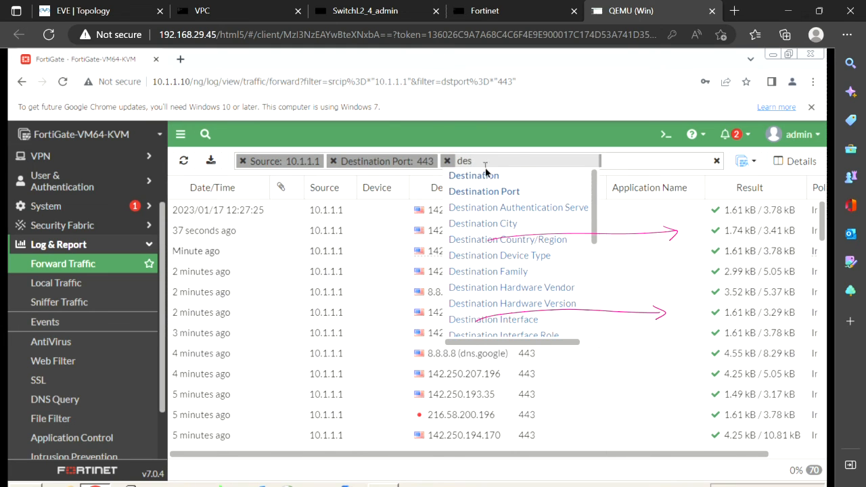
left_click(485, 177)
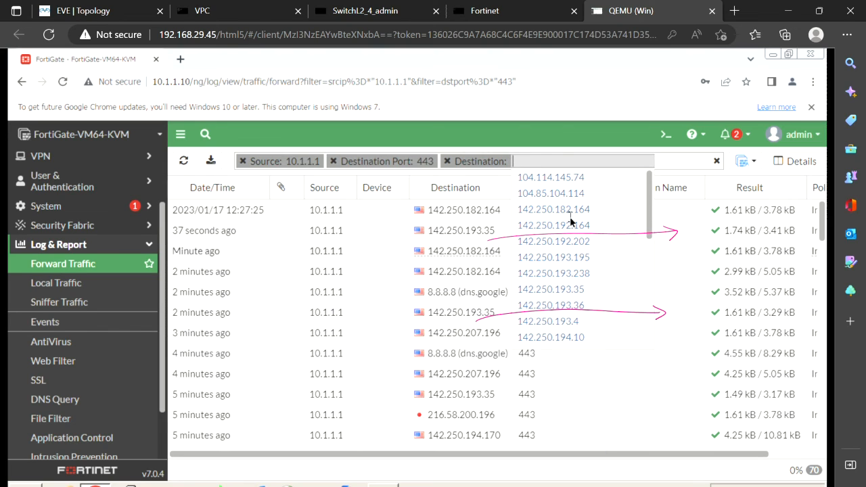
left_click(566, 280)
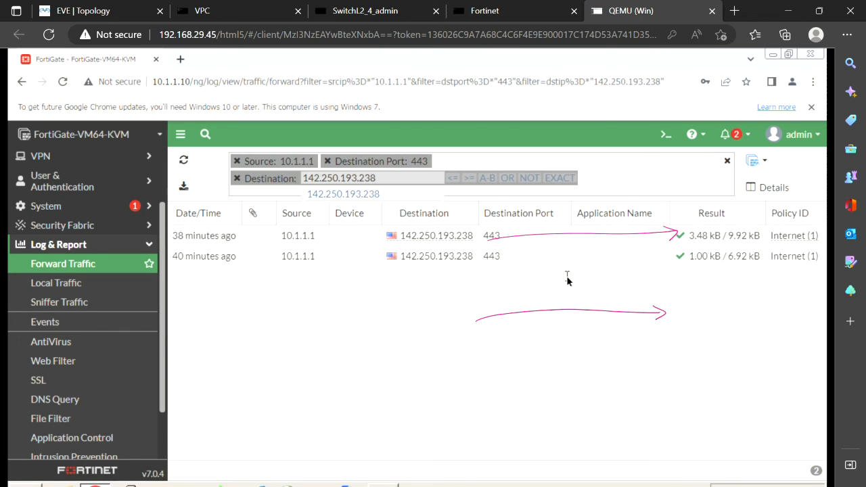